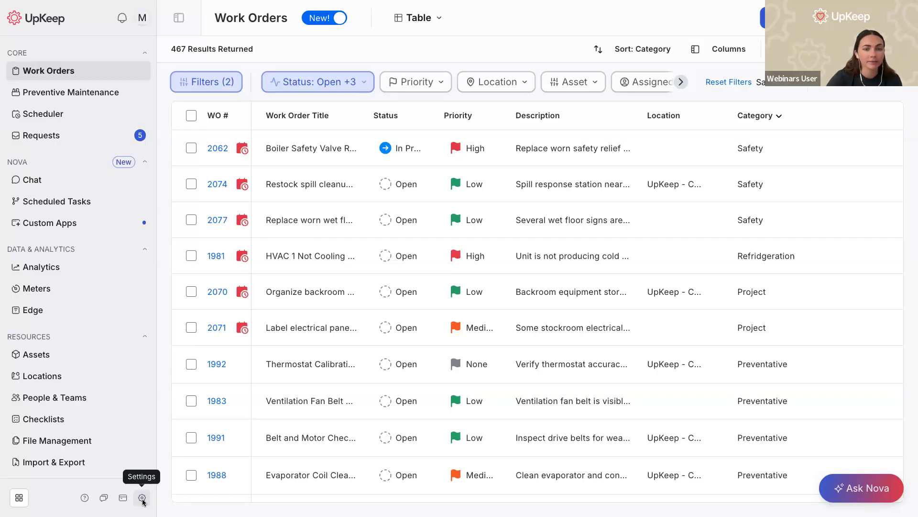
Open the Requests settings and examine the internal request fields' requirement levels during creation and approval, including the choices for Category.
click(142, 498)
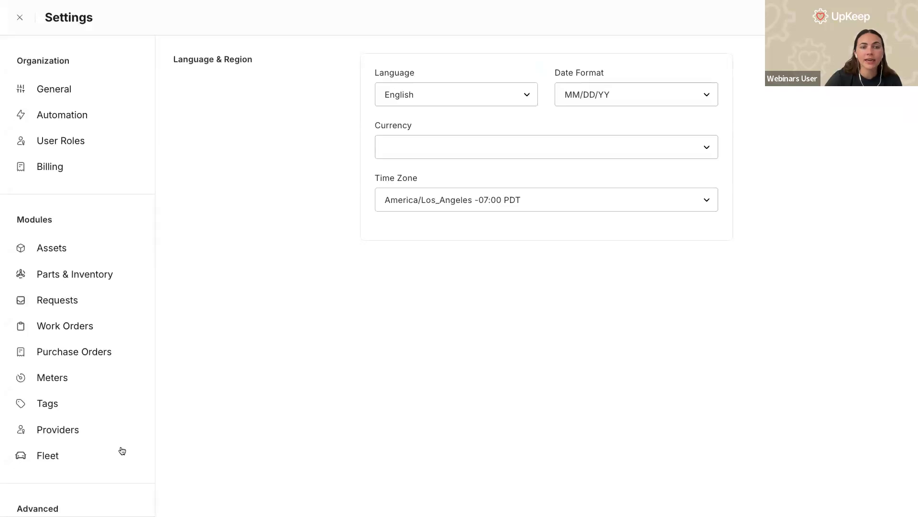
click(81, 306)
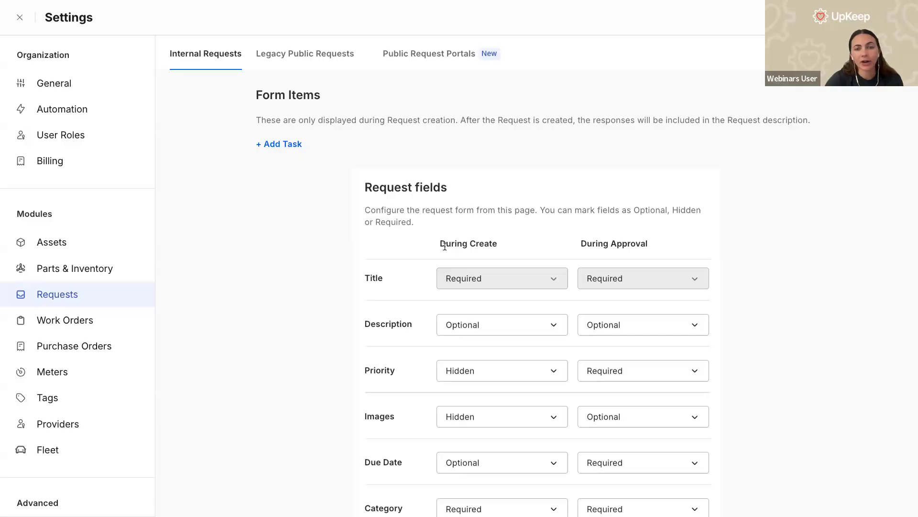
scroll(441, 249, down, 1)
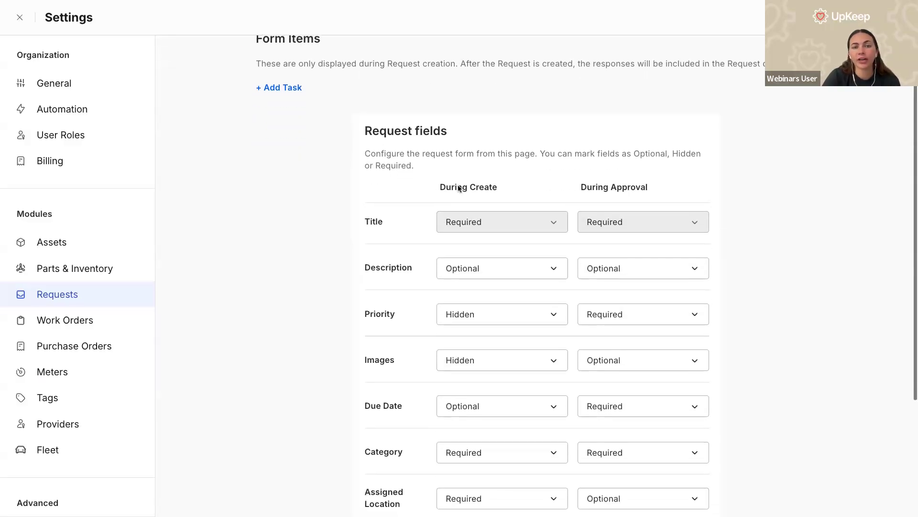
drag(430, 188, 500, 186)
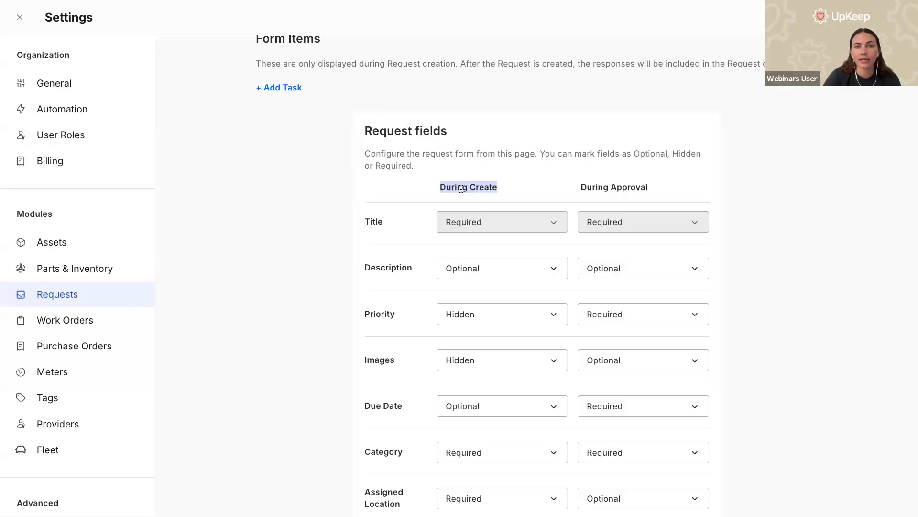
triple_click(620, 191)
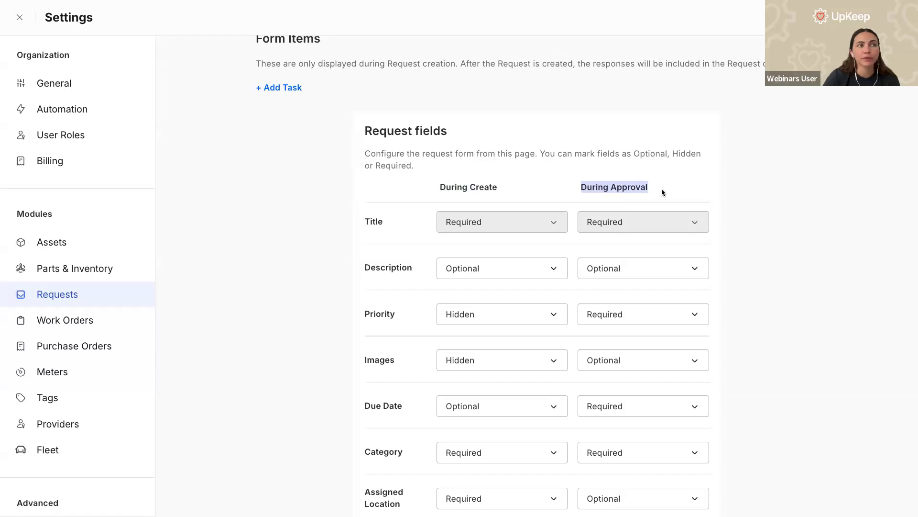
triple_click(453, 193)
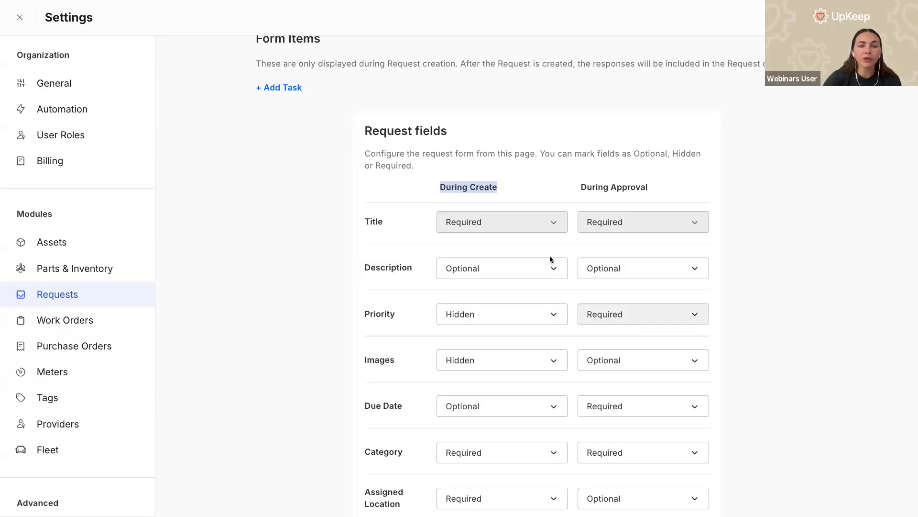
scroll(543, 322, down, 2)
scroll(543, 322, down, 1)
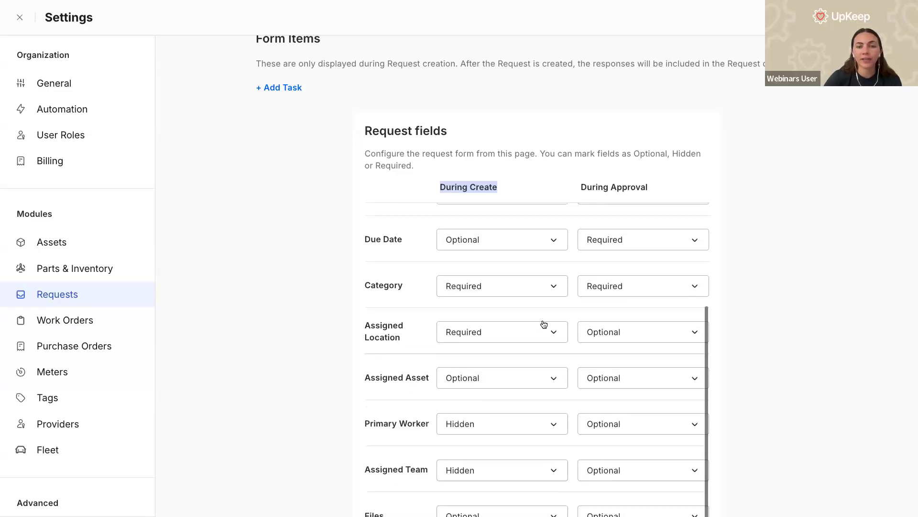
click(560, 290)
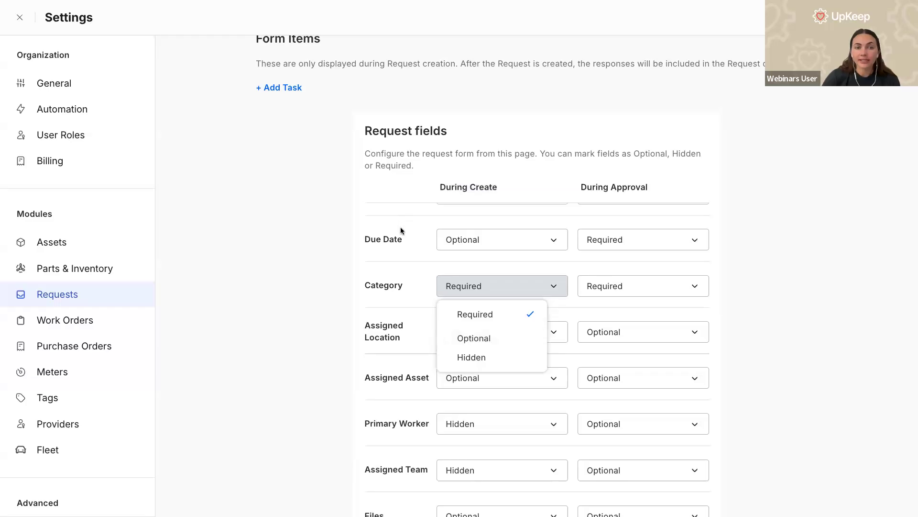
scroll(400, 291, down, 5)
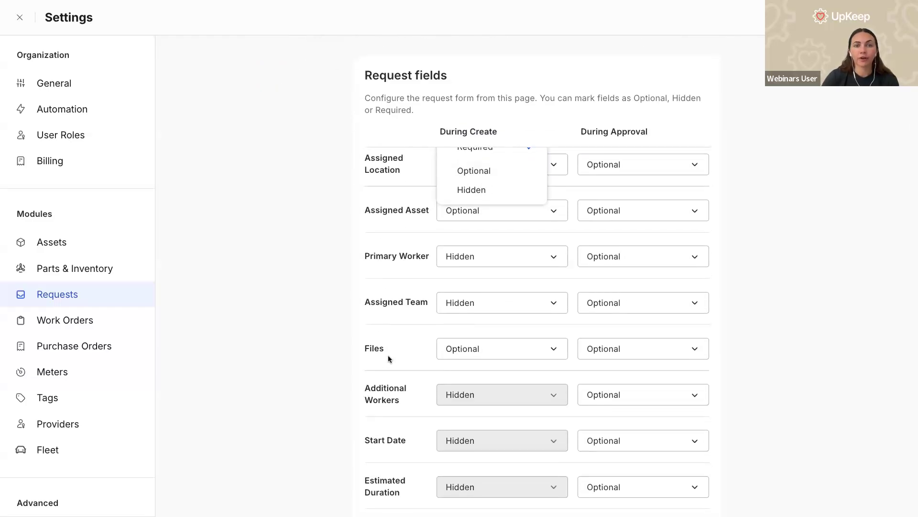
scroll(388, 355, up, 8)
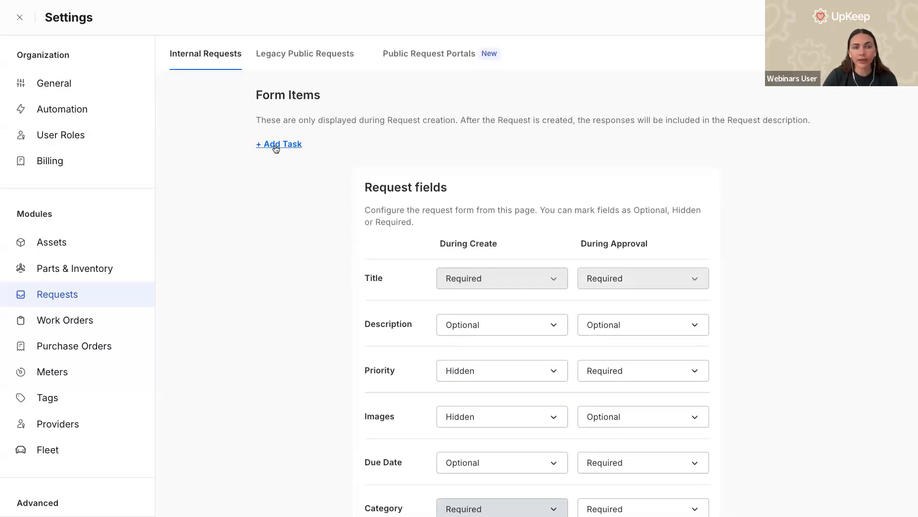
Add a task form item to the internal request form and view the available item types.
click(276, 146)
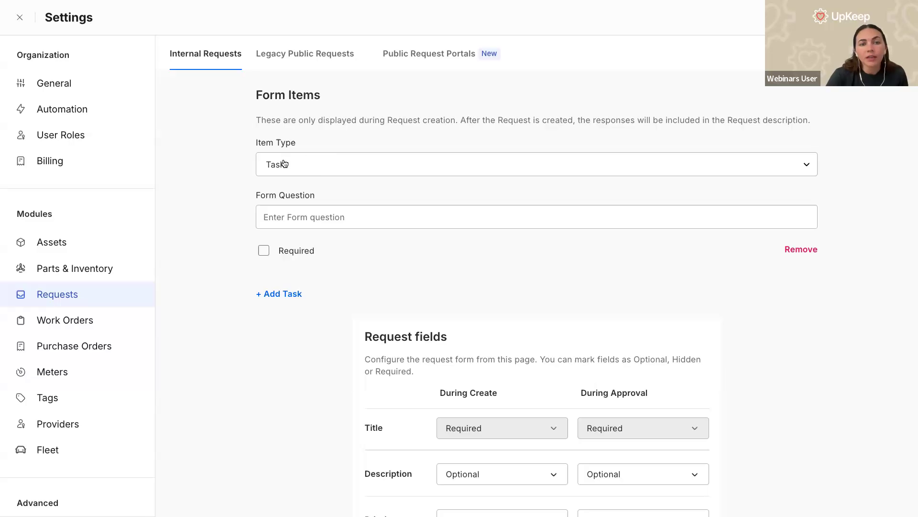
click(324, 170)
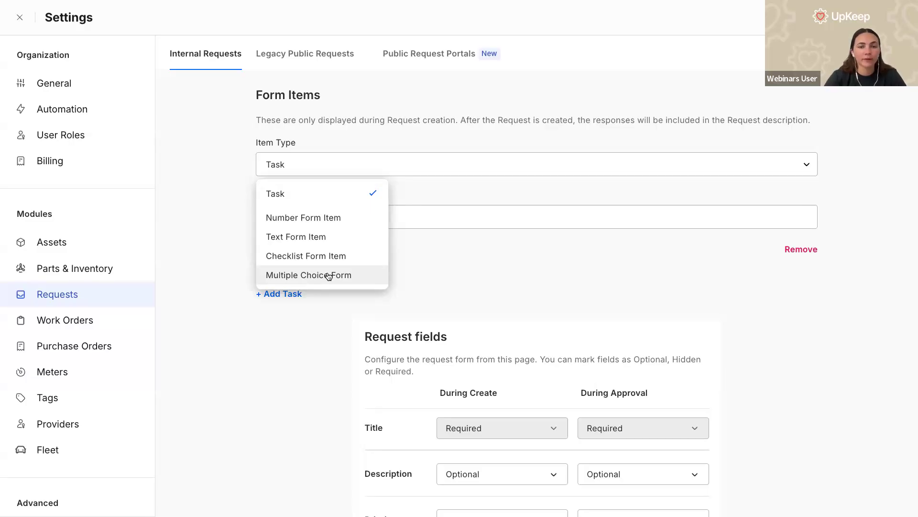
click(413, 260)
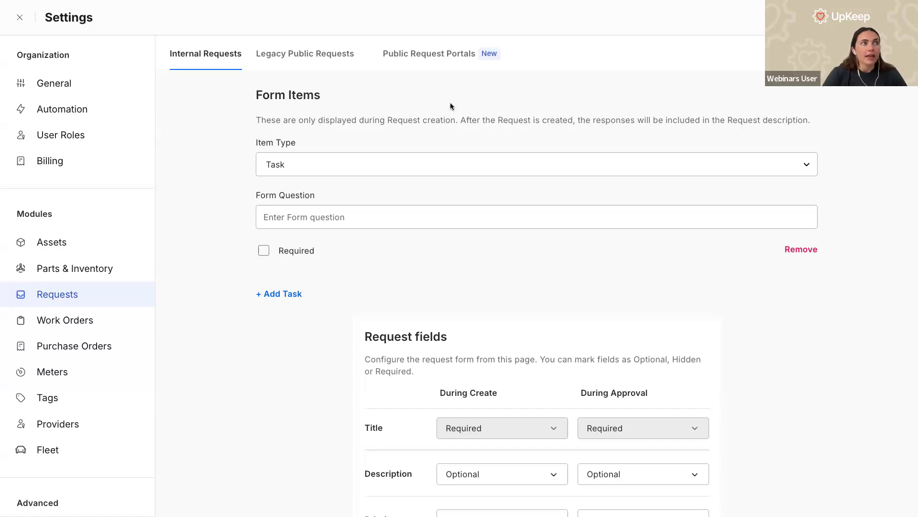
Compare the Legacy Public Requests settings with the new Public Request Portals list, ending on the portals list.
click(411, 60)
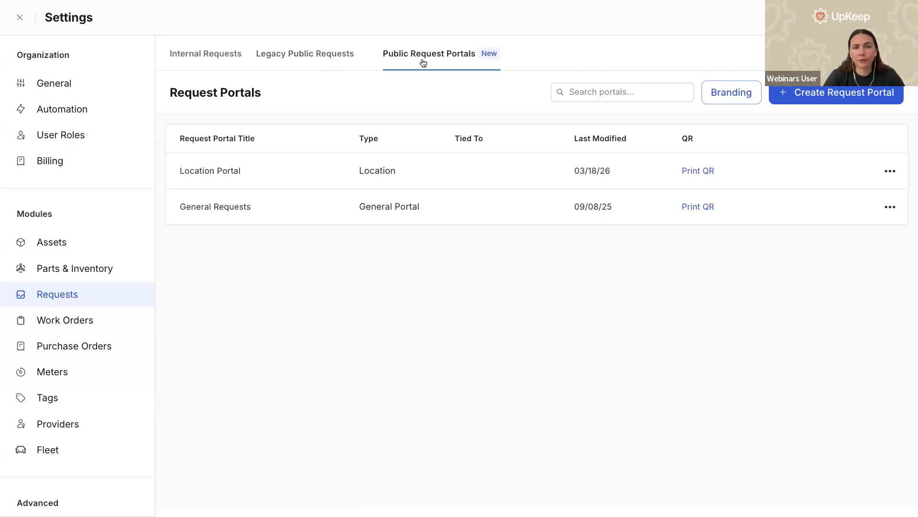
click(308, 62)
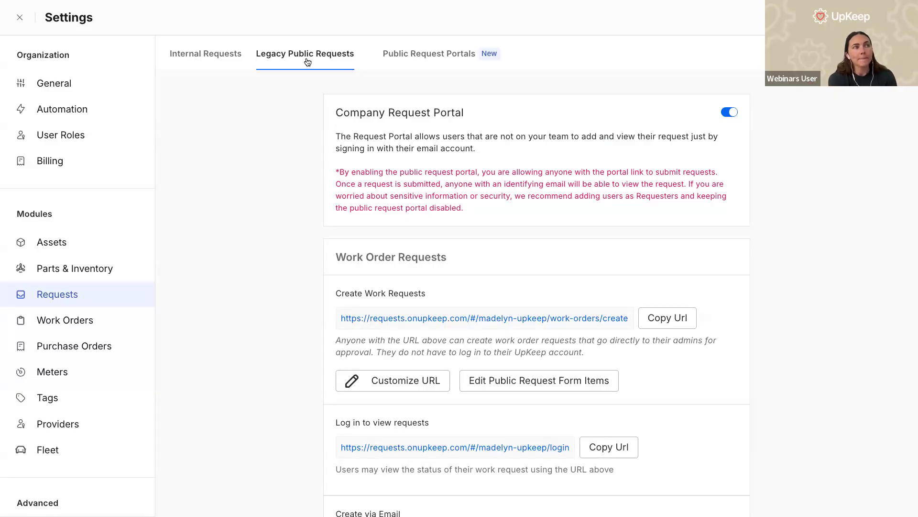
click(435, 57)
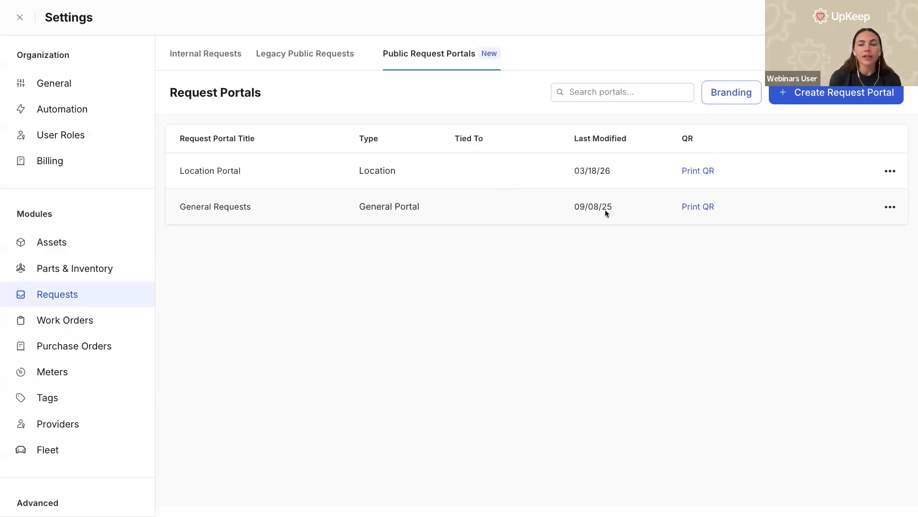
Start a new request portal of the Location Portal type and limit it to Building 1.
click(842, 95)
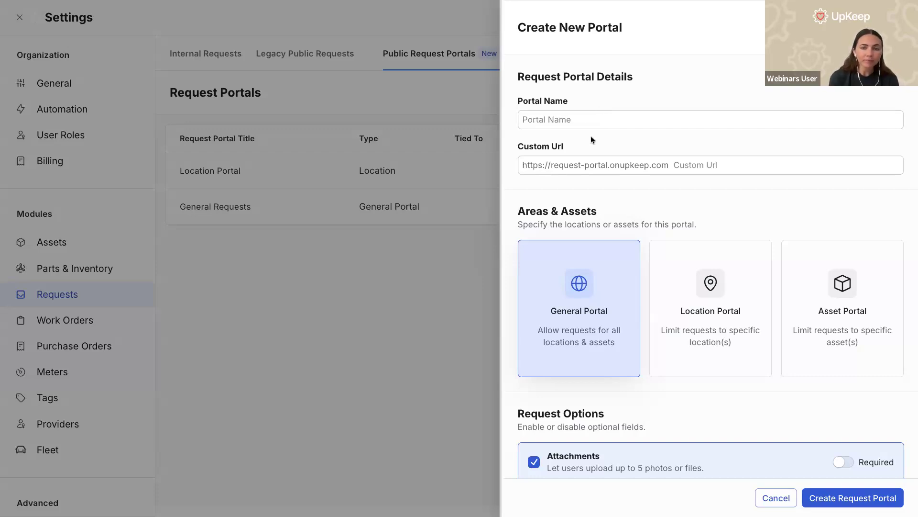
scroll(676, 262, down, 2)
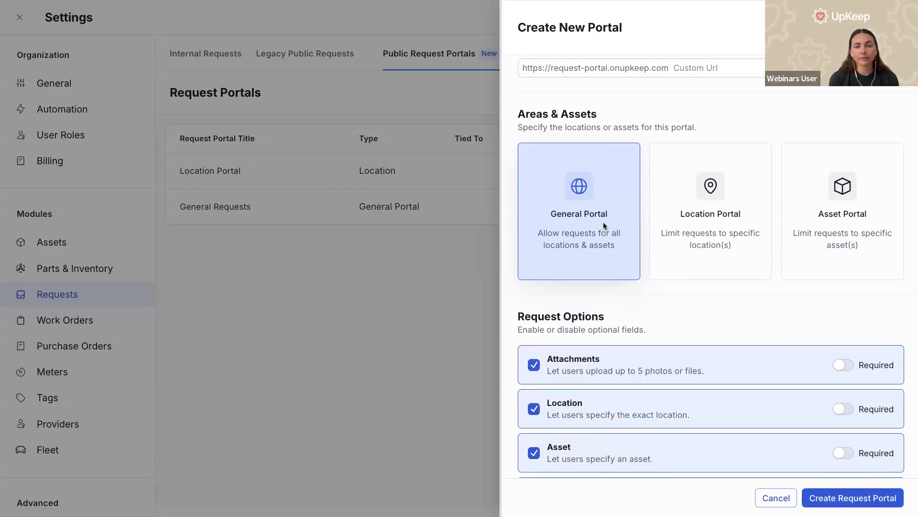
click(727, 213)
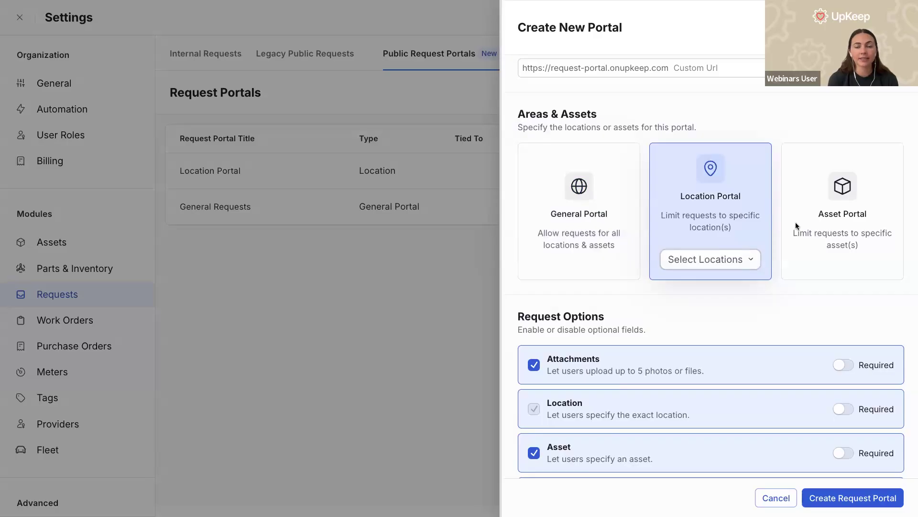
click(711, 260)
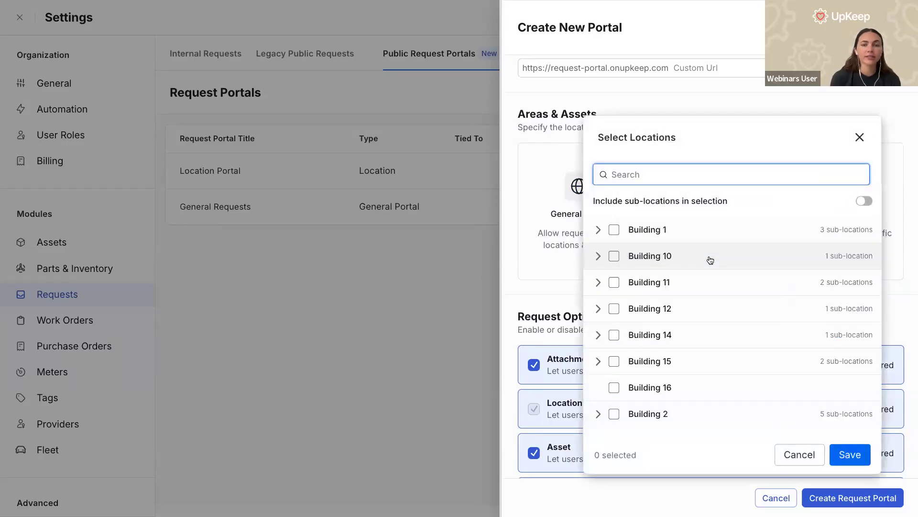
click(615, 231)
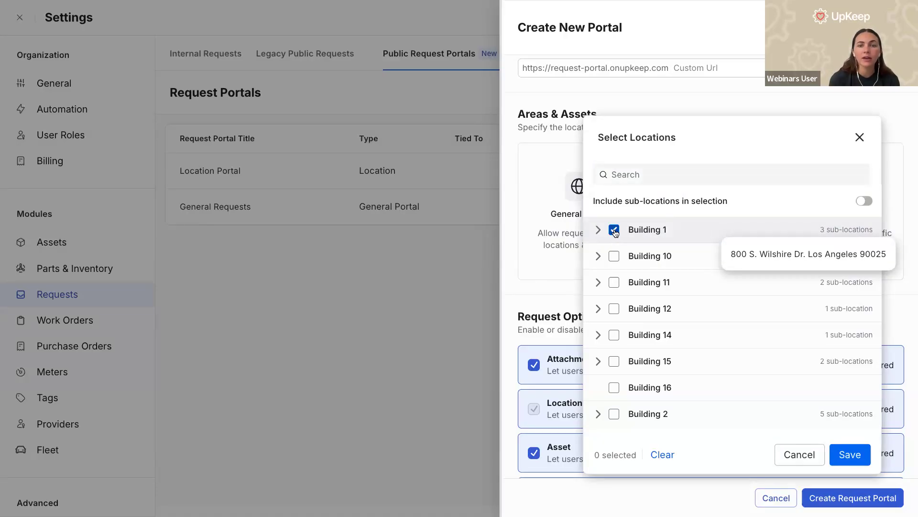
click(564, 291)
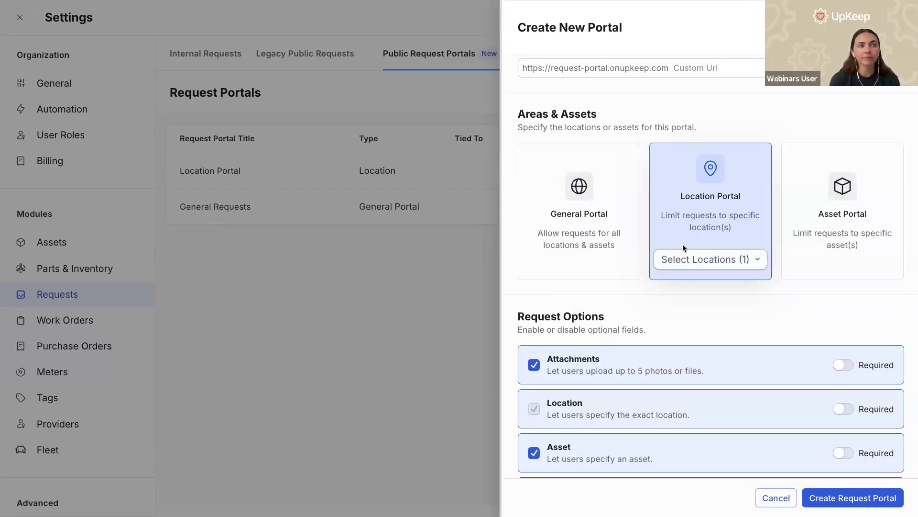
Include all sub-locations of Building 1 in the portal's location selection and save it.
click(687, 256)
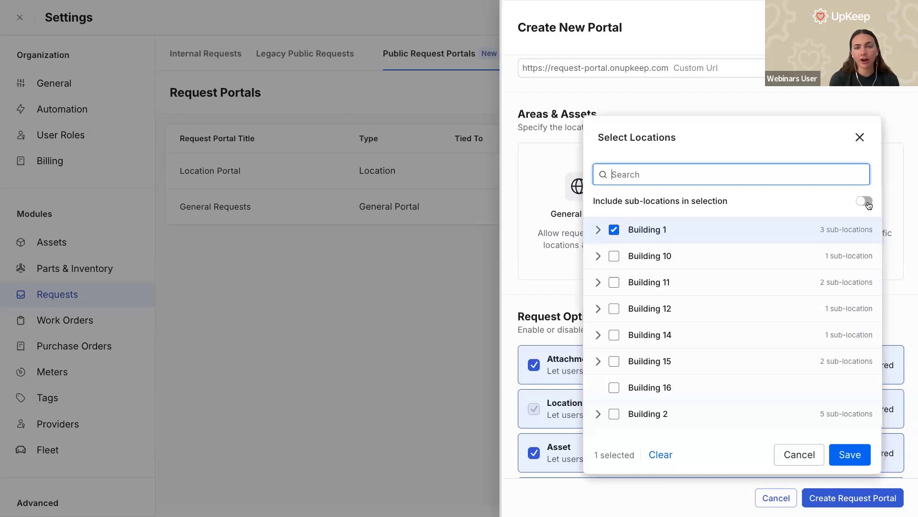
click(642, 238)
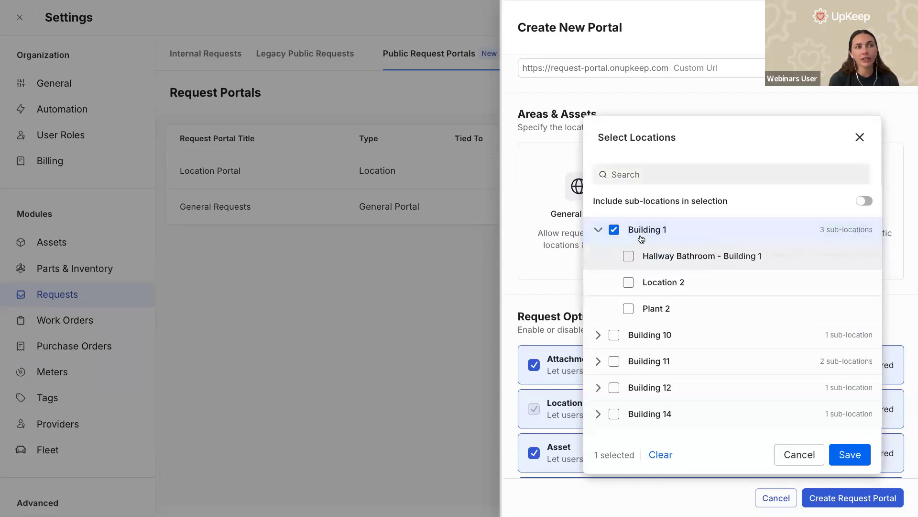
click(661, 306)
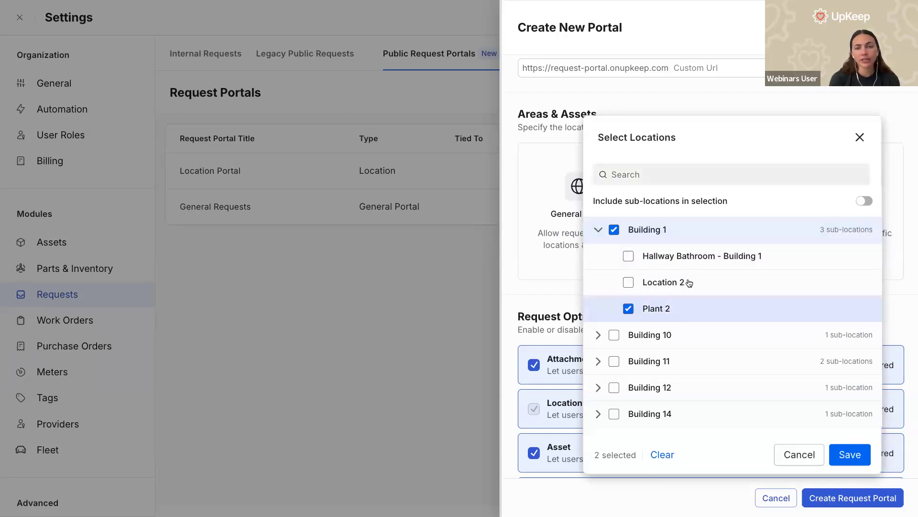
click(867, 204)
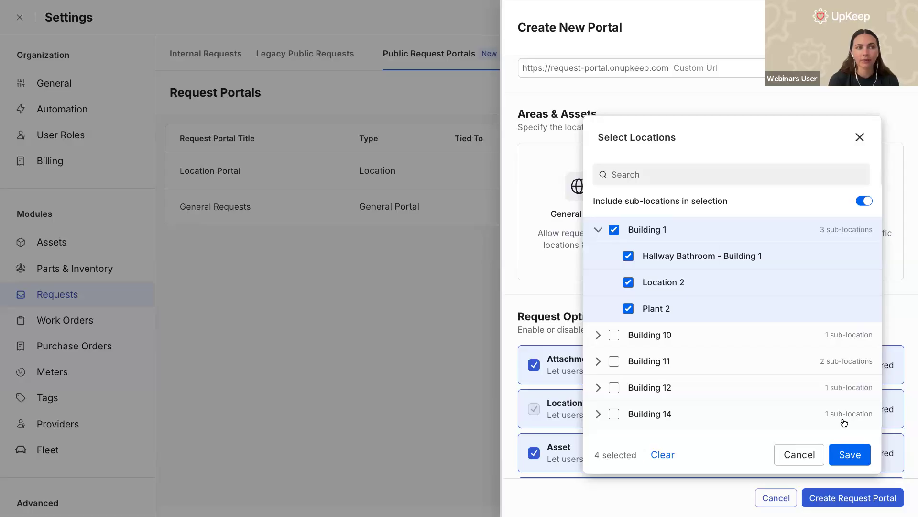
click(853, 455)
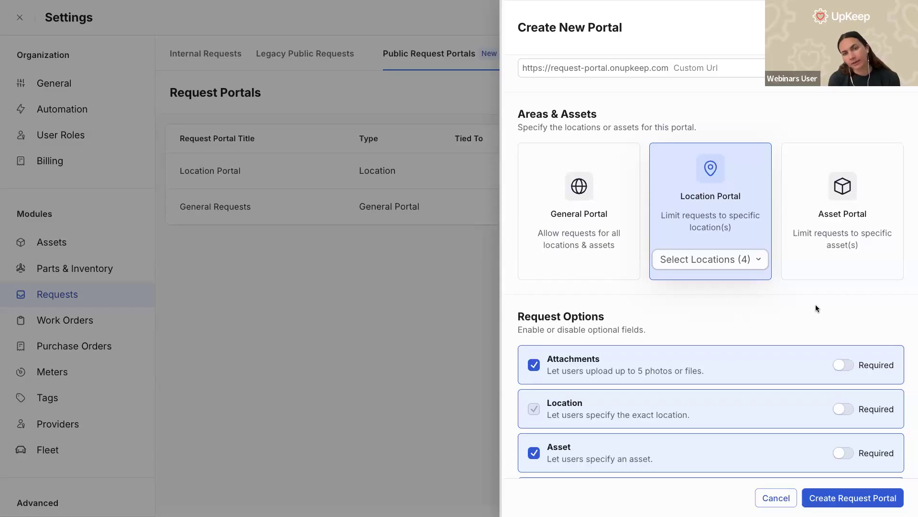
Turn the portal's Priority and Category request options off and back on.
scroll(698, 363, down, 2)
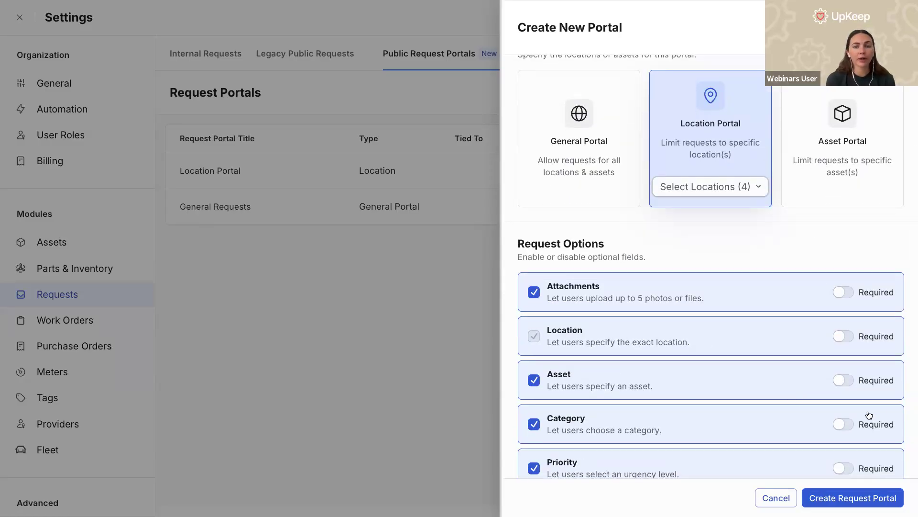
scroll(878, 388, down, 2)
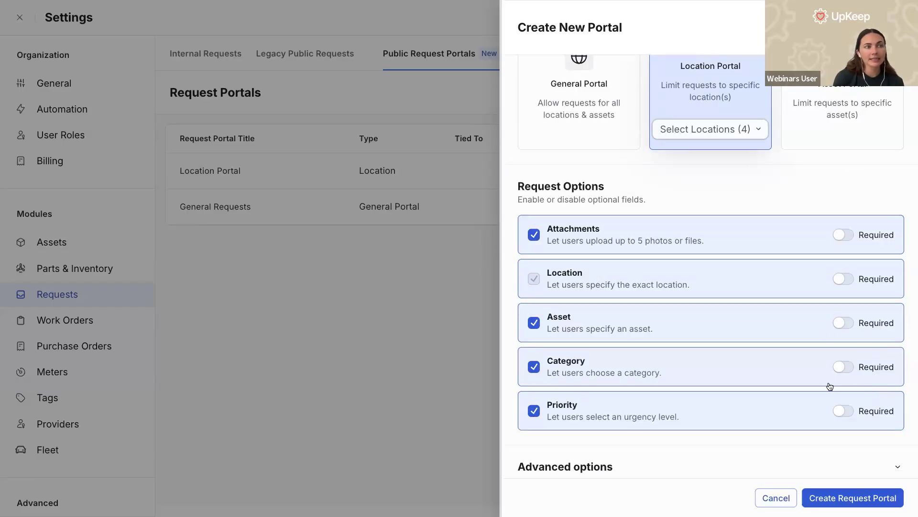
scroll(710, 408, down, 1)
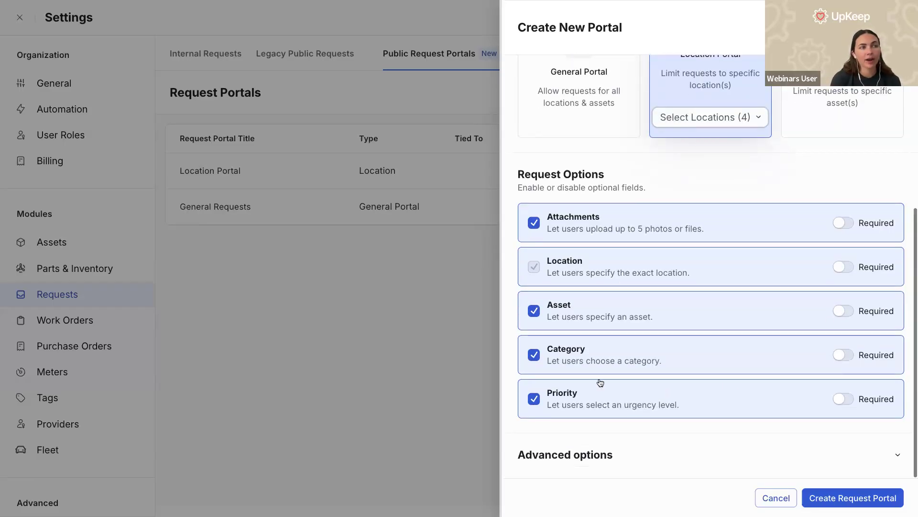
click(534, 401)
click(534, 358)
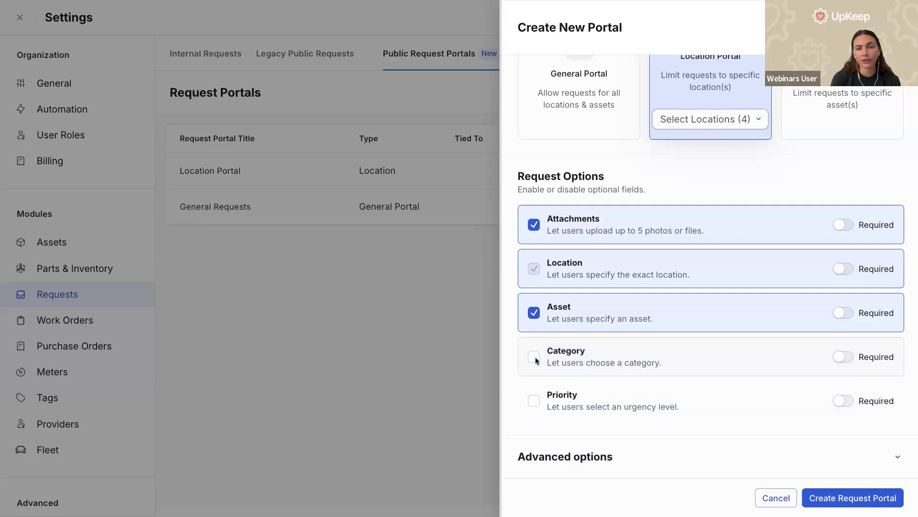
click(535, 359)
click(534, 395)
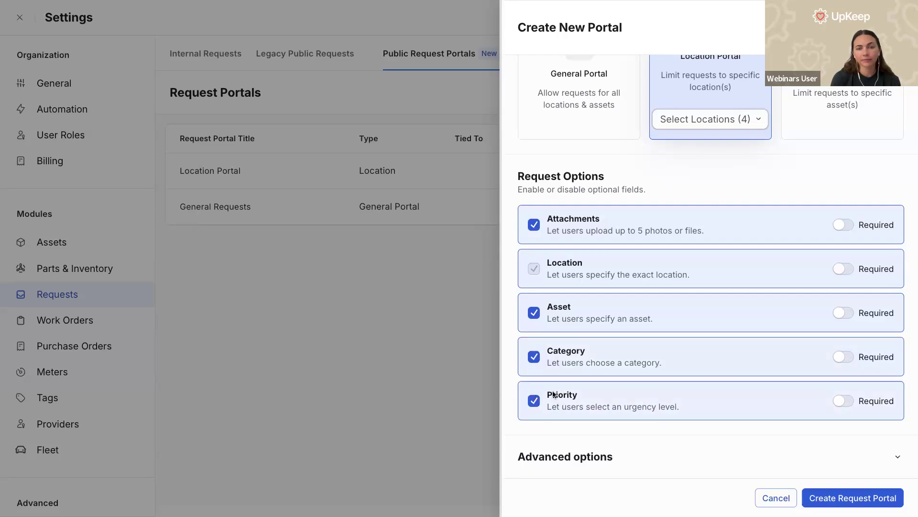
Expand the portal's advanced options and name the portal "Building 1".
click(619, 456)
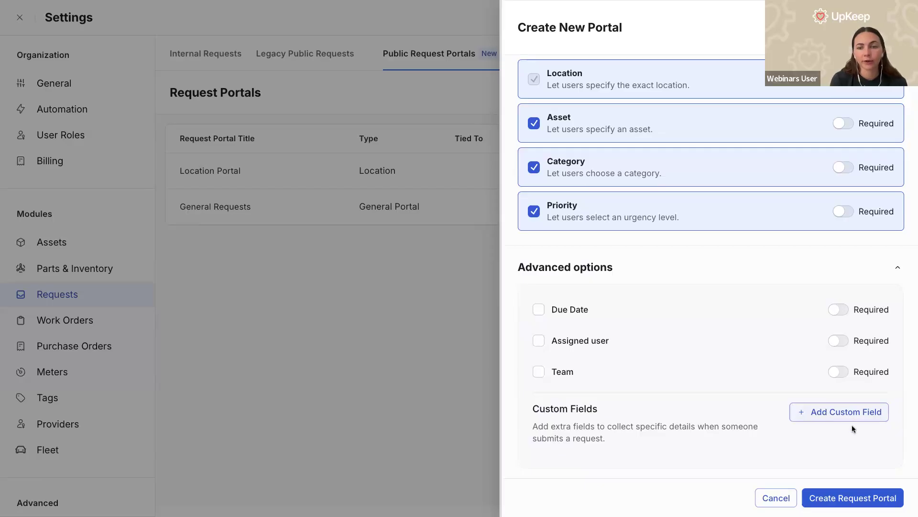
scroll(736, 337, up, 10)
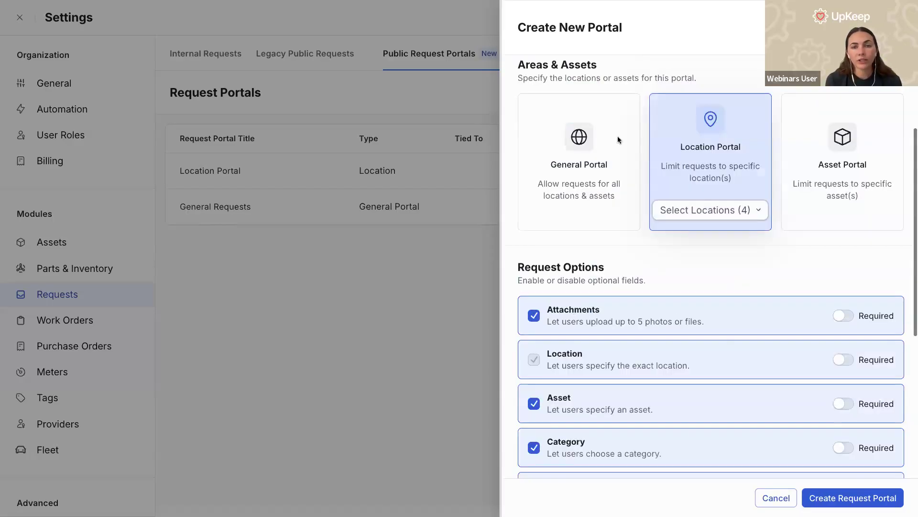
click(588, 122)
text(Building 1)
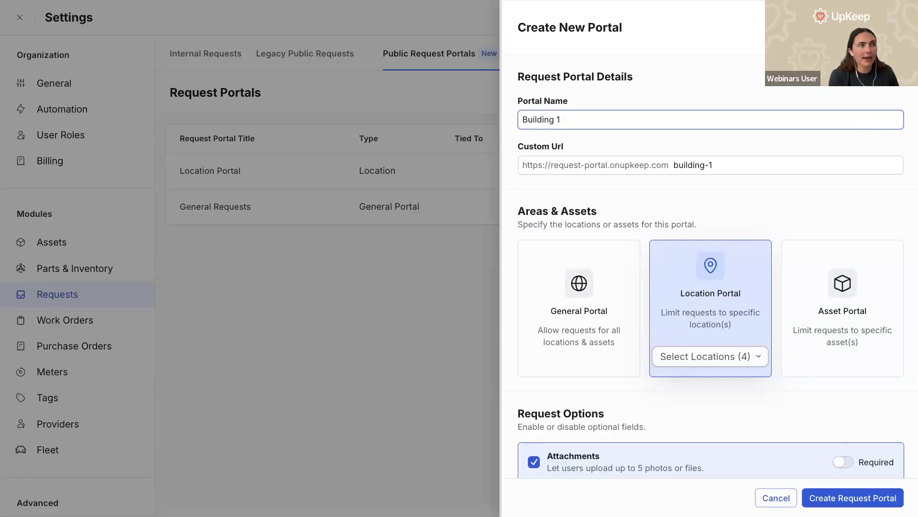
Change the portal's custom URL ending to "building-1v1" and create the request portal.
click(862, 499)
click(725, 165)
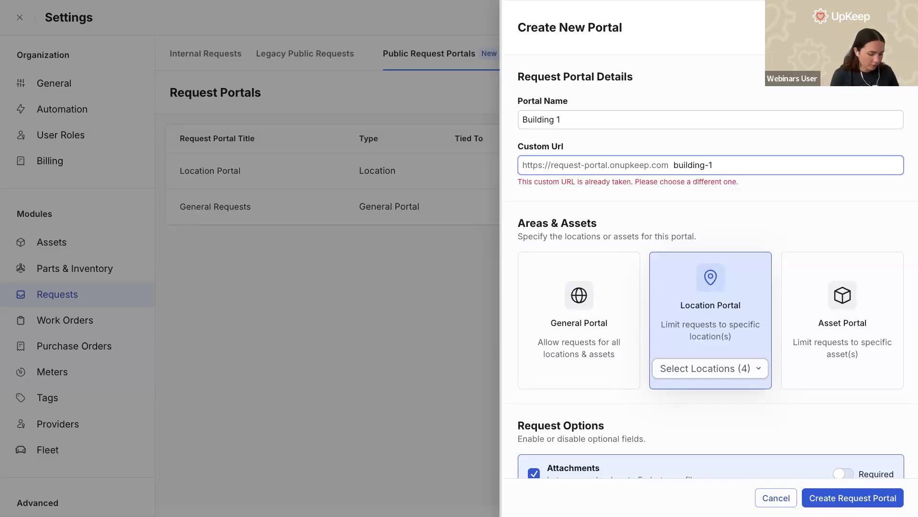
text(v1)
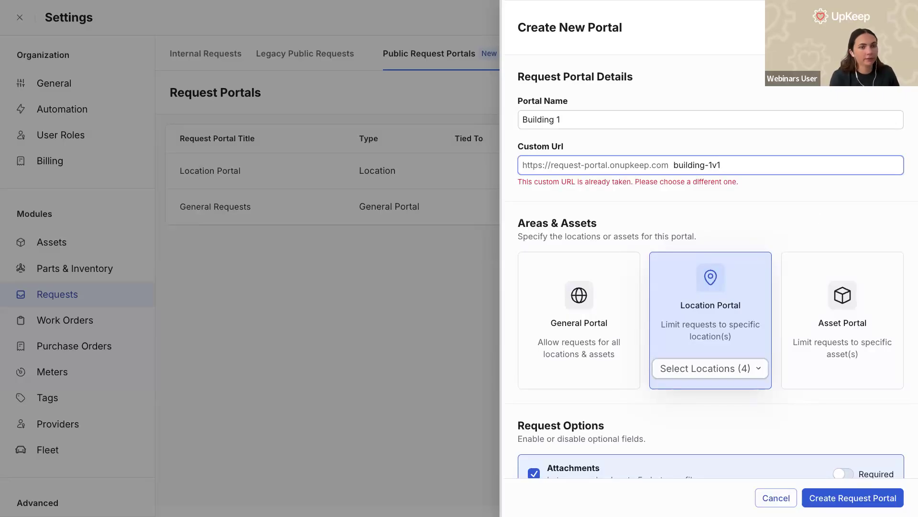
click(865, 498)
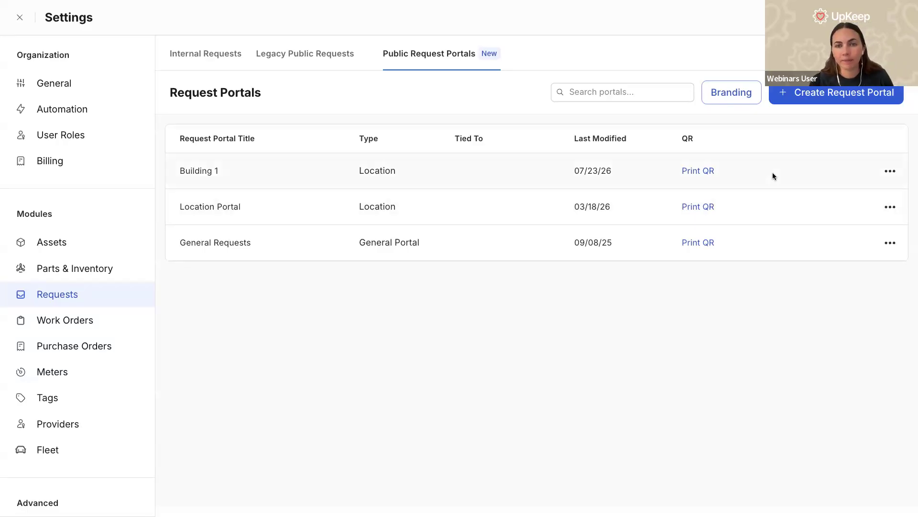
Try a primary color of #b7346d in the portal branding preview and close it without applying.
click(733, 95)
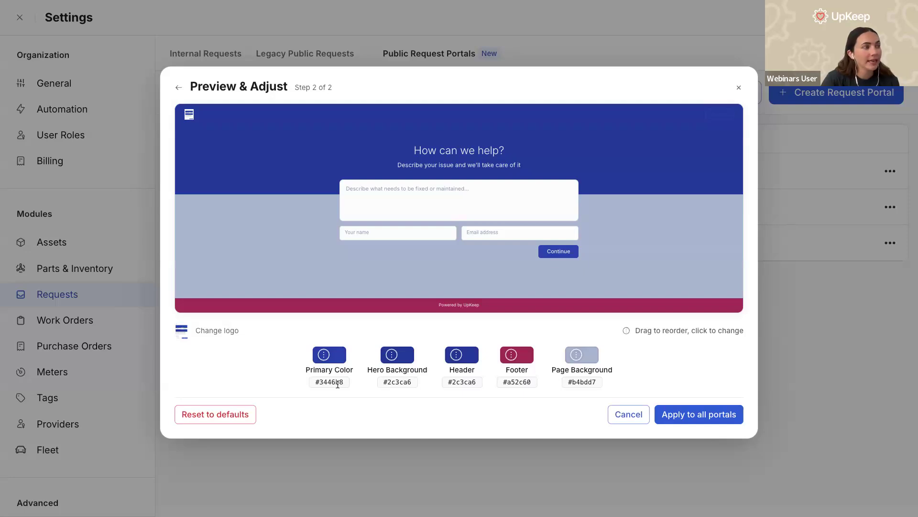
click(316, 360)
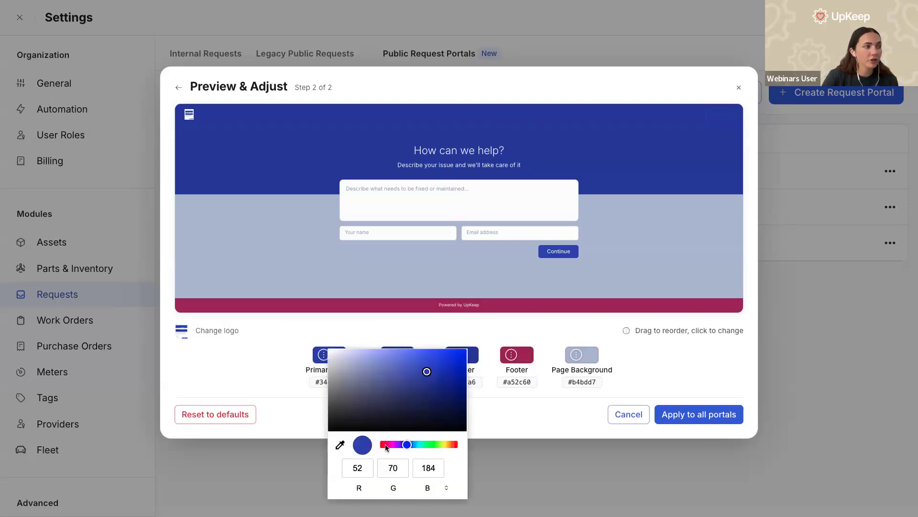
click(386, 445)
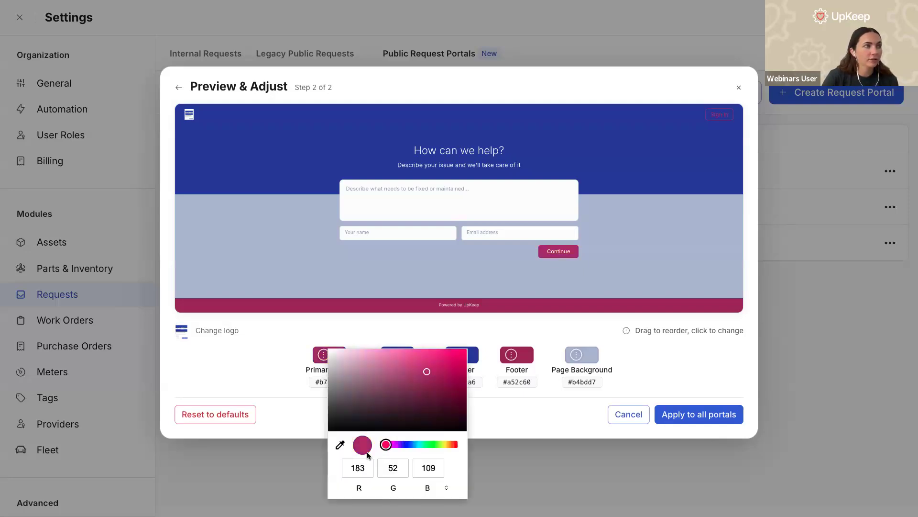
click(582, 394)
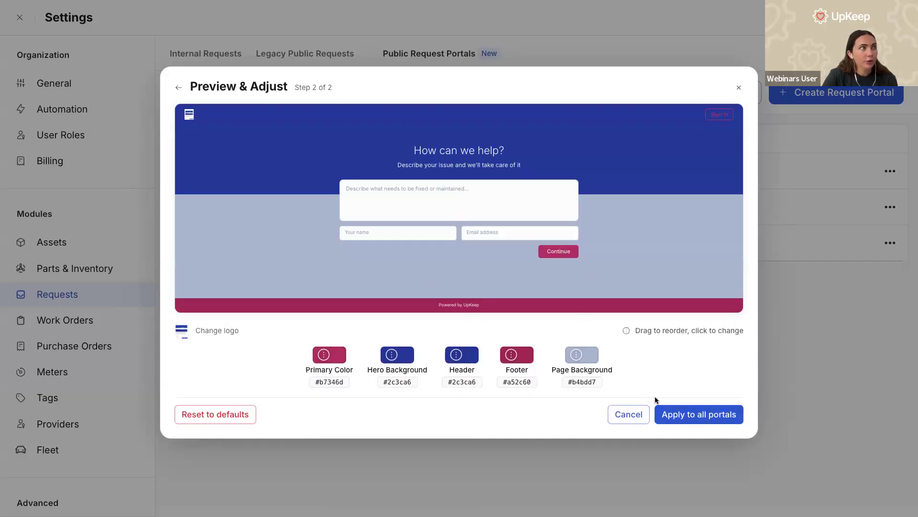
click(739, 88)
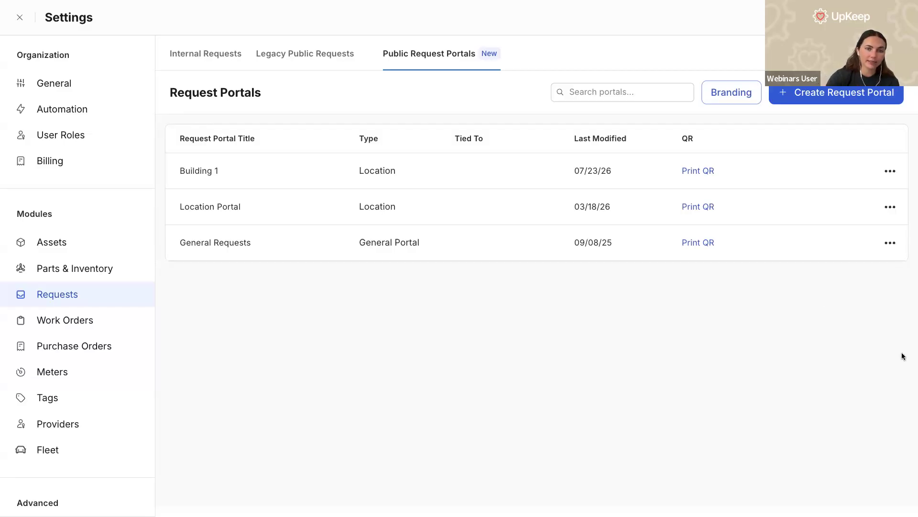
key(ctrl+Left)
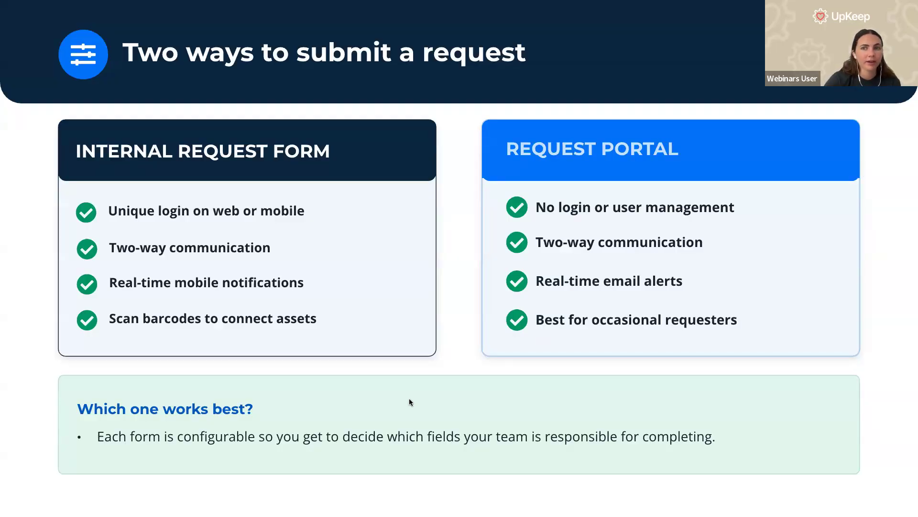
click(61, 498)
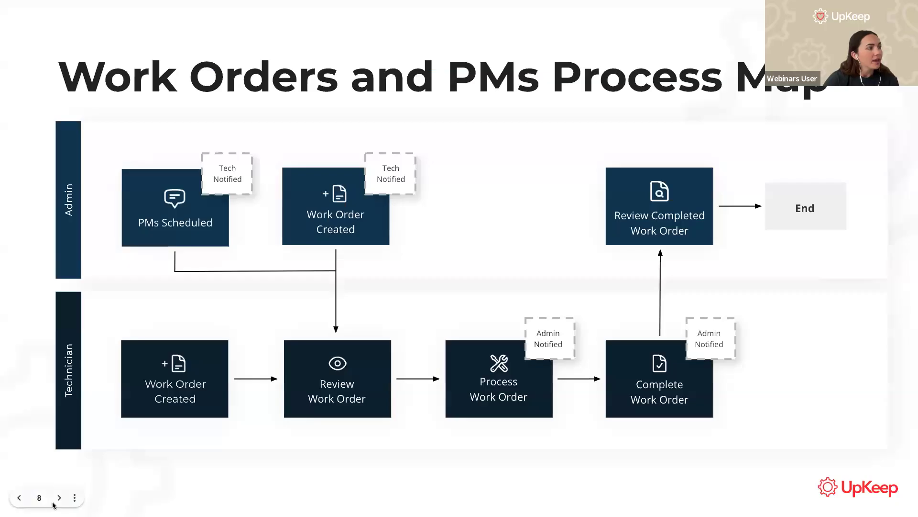
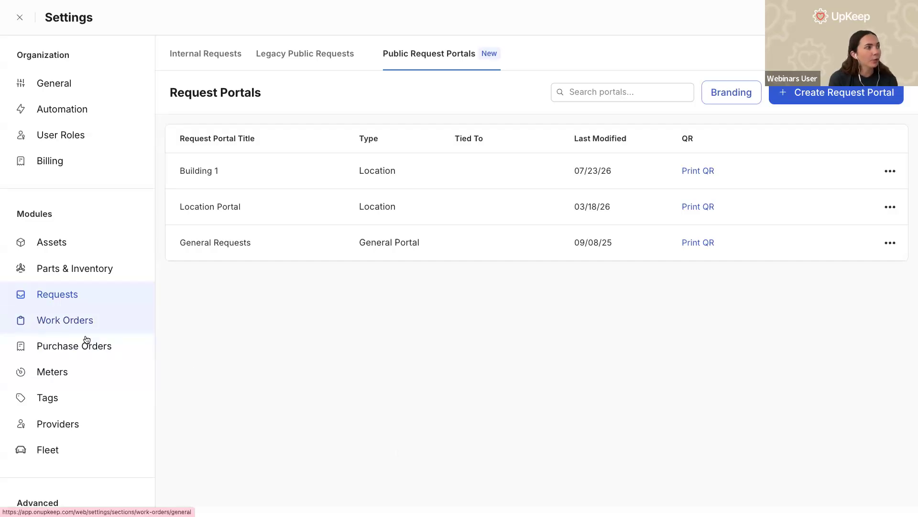
Review the general work order settings and the field configuration for creating a work order, including the Description field's options.
click(75, 323)
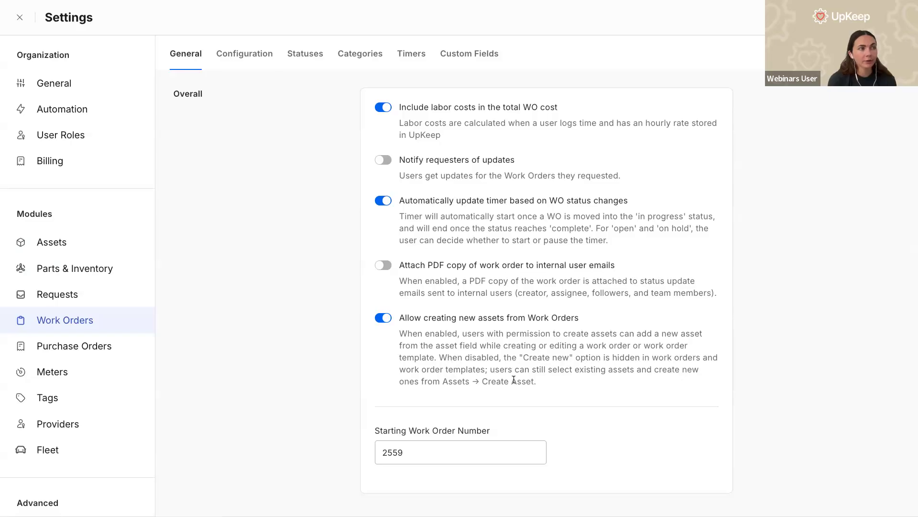
scroll(512, 379, down, 6)
scroll(461, 293, up, 6)
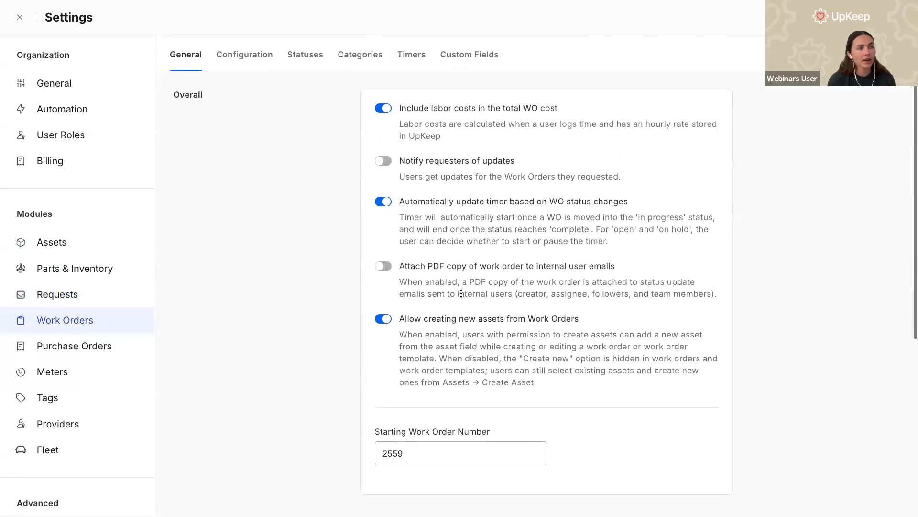
click(246, 58)
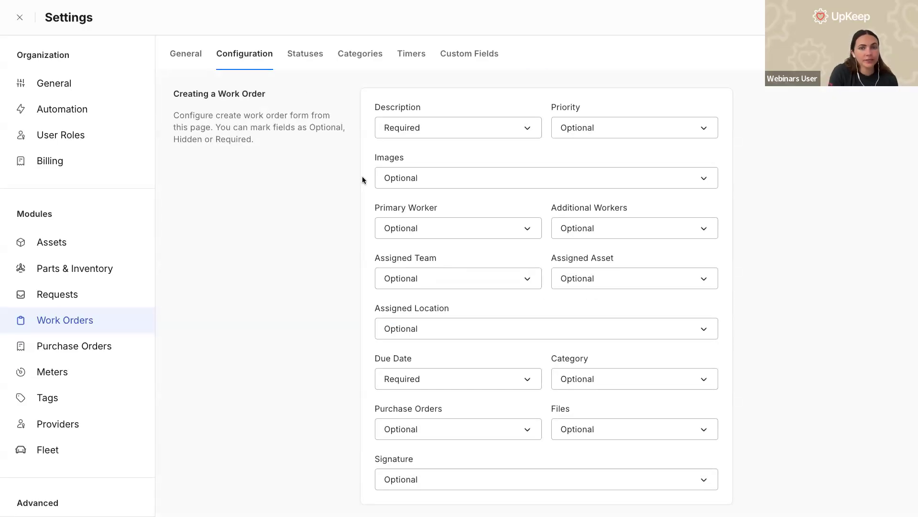
click(416, 130)
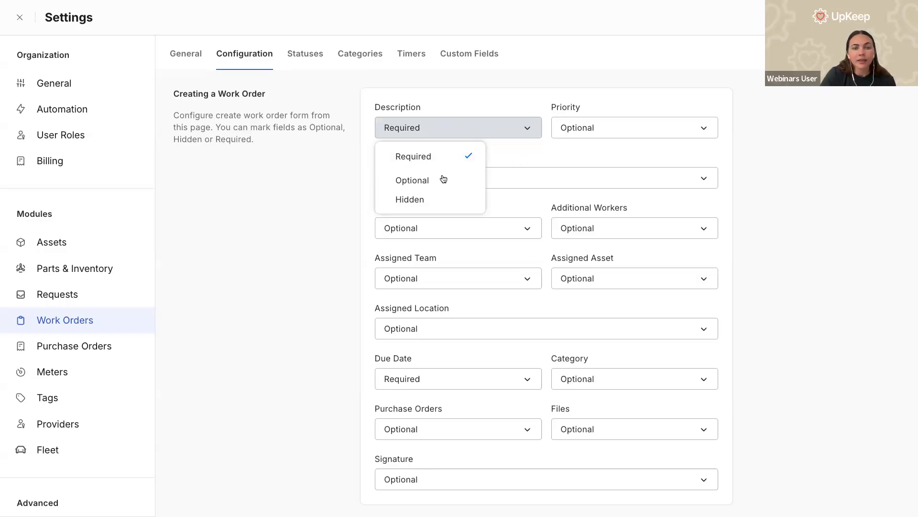
drag(174, 94, 271, 94)
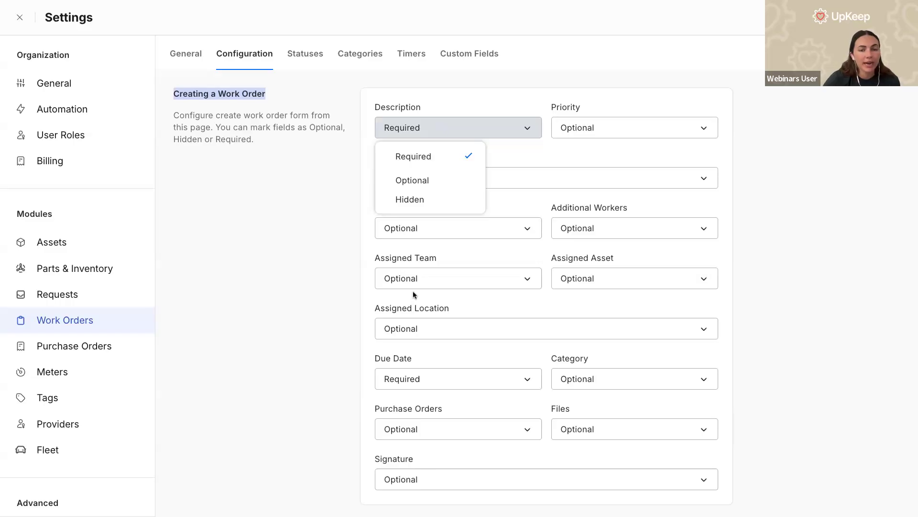
scroll(412, 291, down, 5)
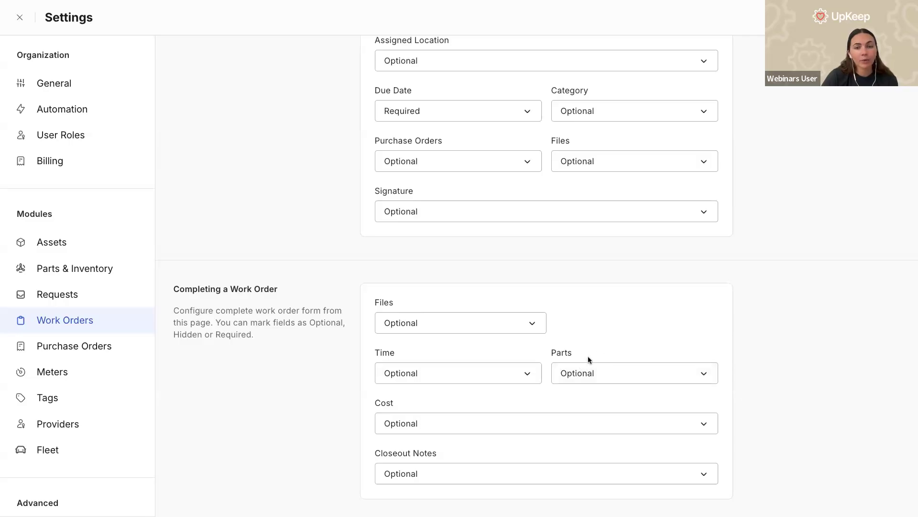
Make Closeout Notes required in the configuration for completing a work order.
click(407, 469)
scroll(421, 483, down, 1)
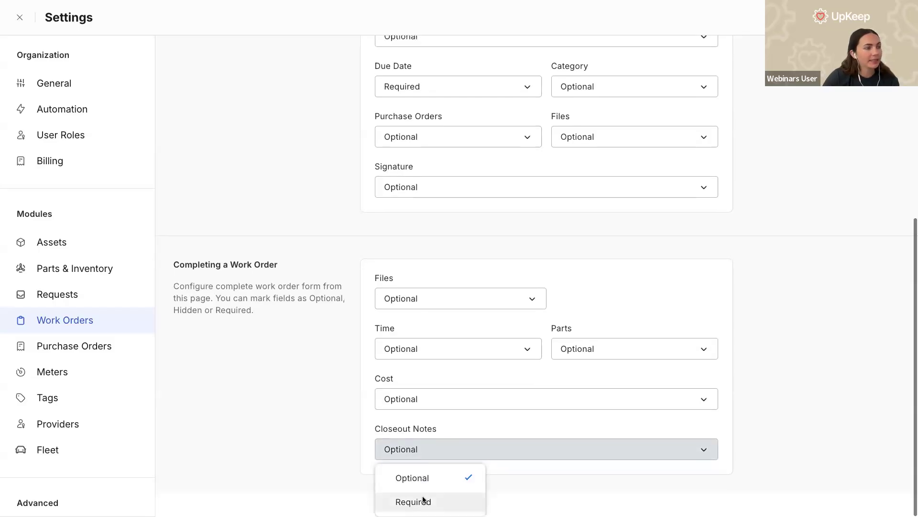
click(423, 500)
scroll(390, 422, up, 5)
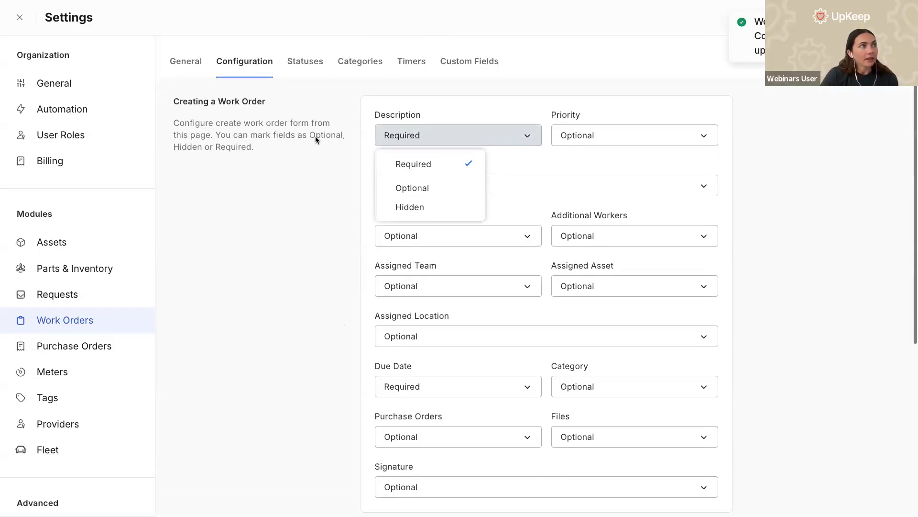
Review the work order statuses and categories, and leave the settings.
click(305, 53)
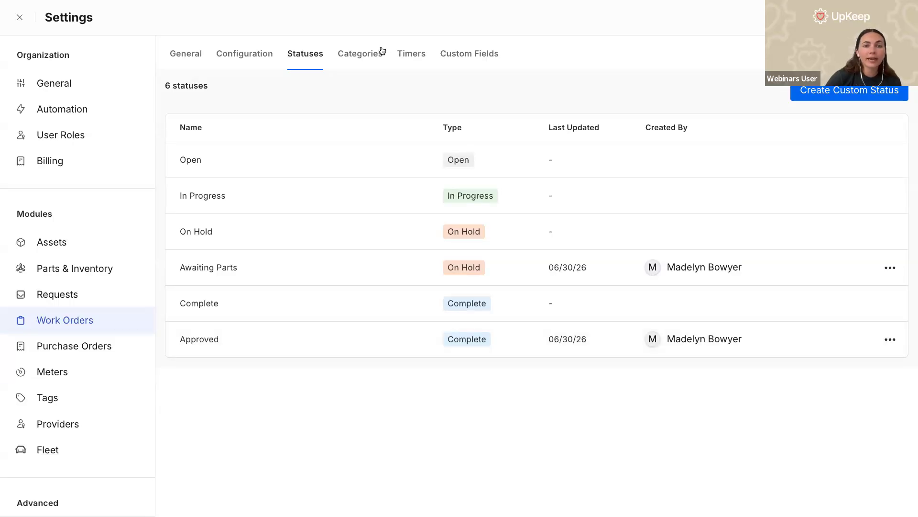
click(359, 54)
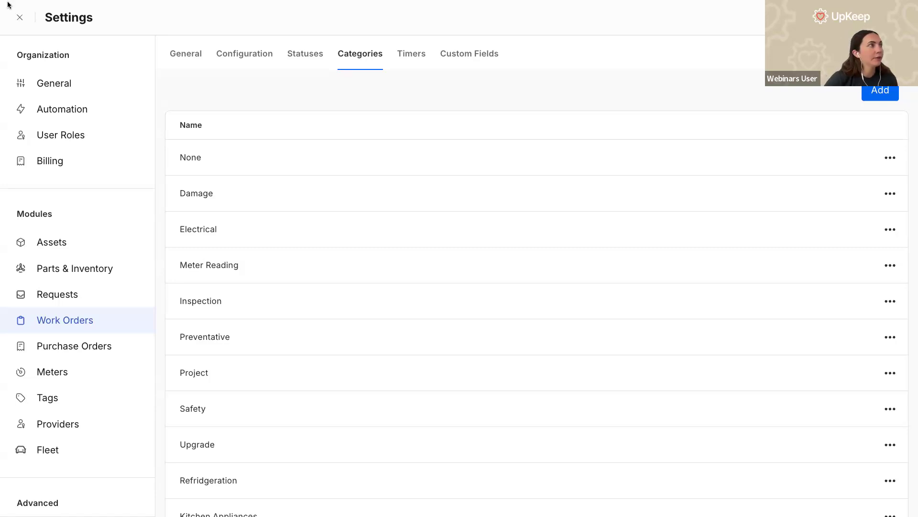
click(20, 17)
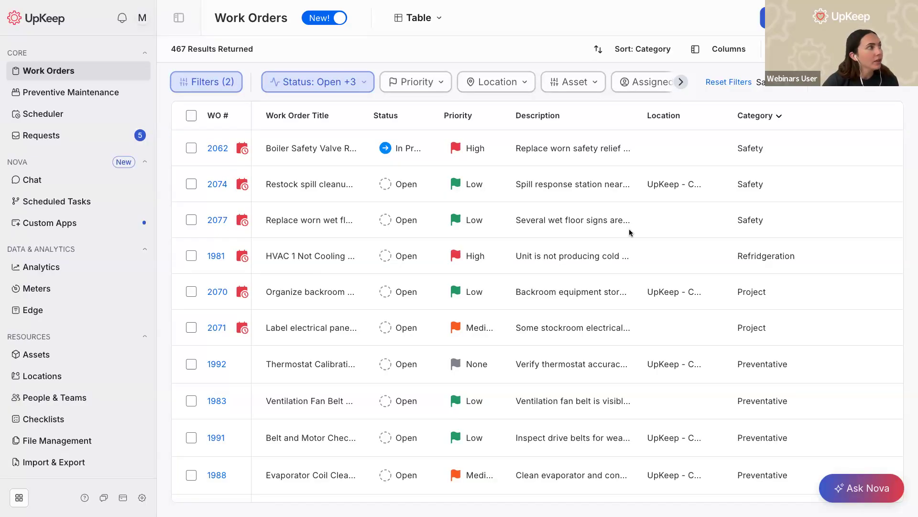
Filter the Requests list by status to include both Pending and Approved requests.
click(67, 139)
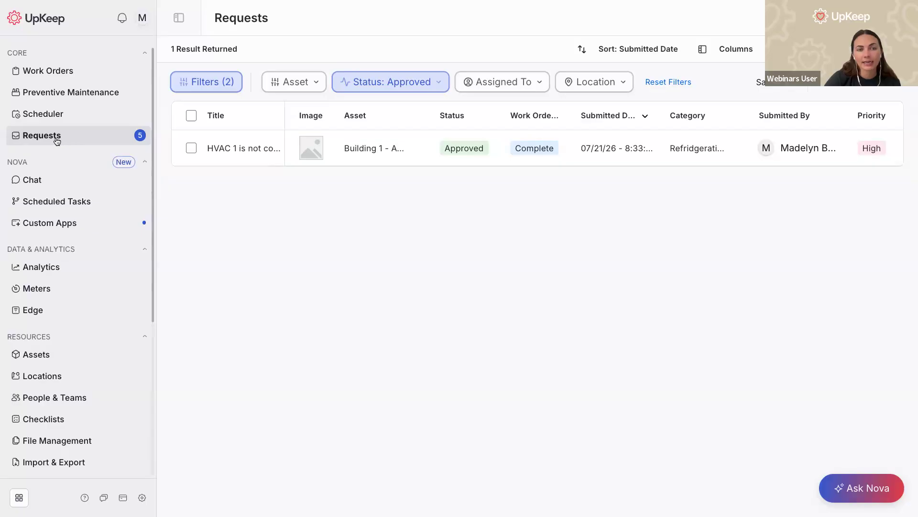
click(401, 83)
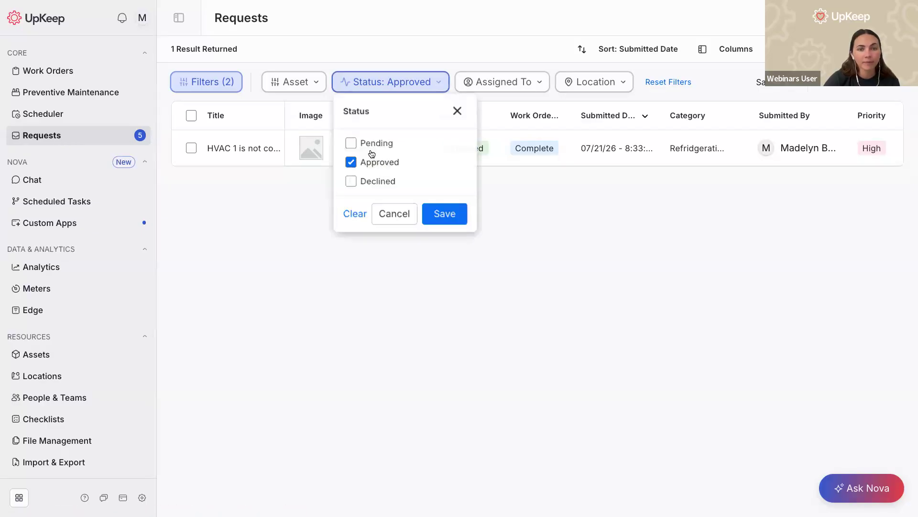
click(371, 144)
click(388, 164)
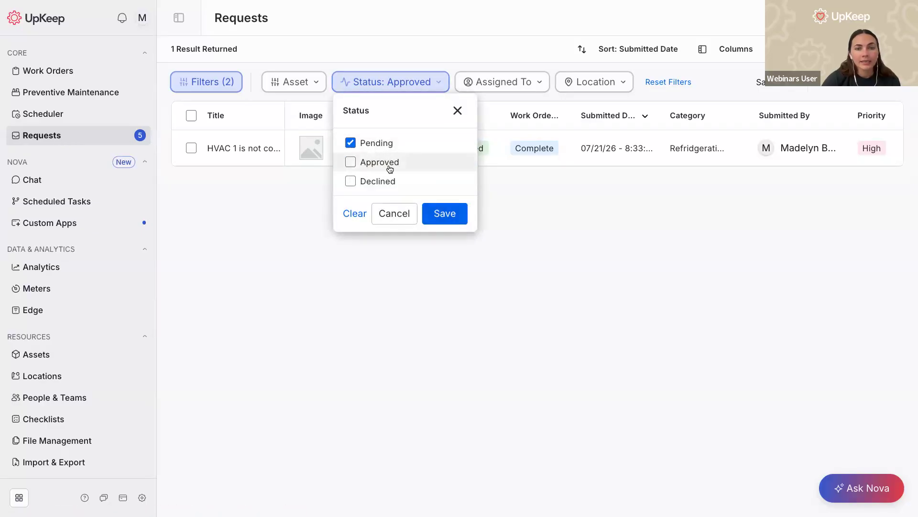
click(391, 163)
click(444, 213)
Start a new request titled "HVAC 1 is not cooling" with the description "not cooling down".
mouse_move(760, 2)
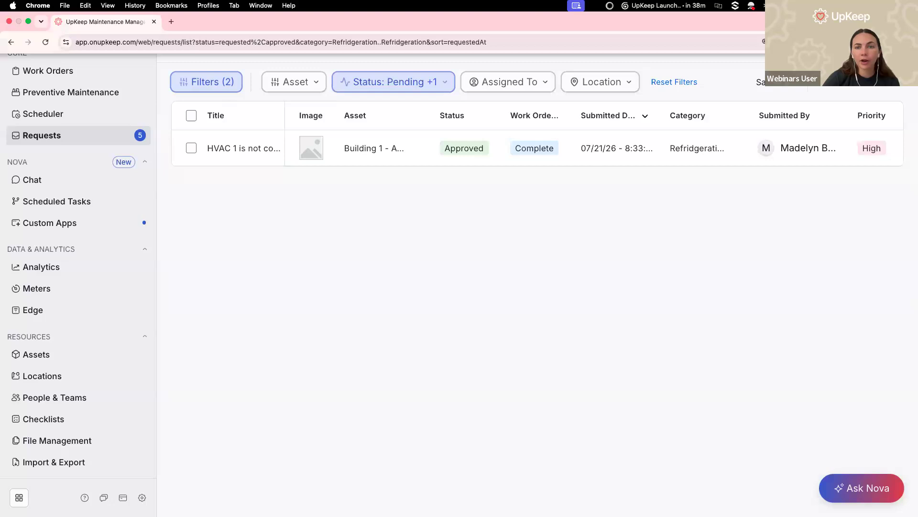
click(861, 18)
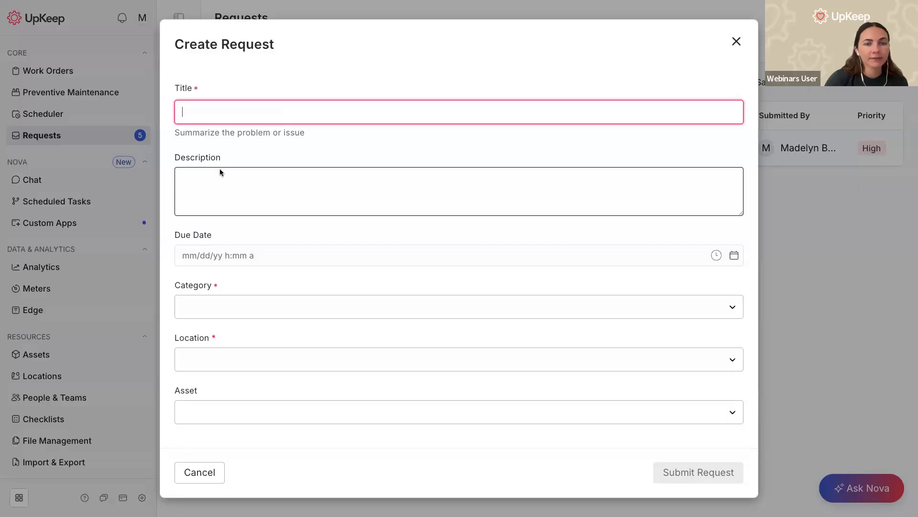
text(HVAC 1 is not cooling)
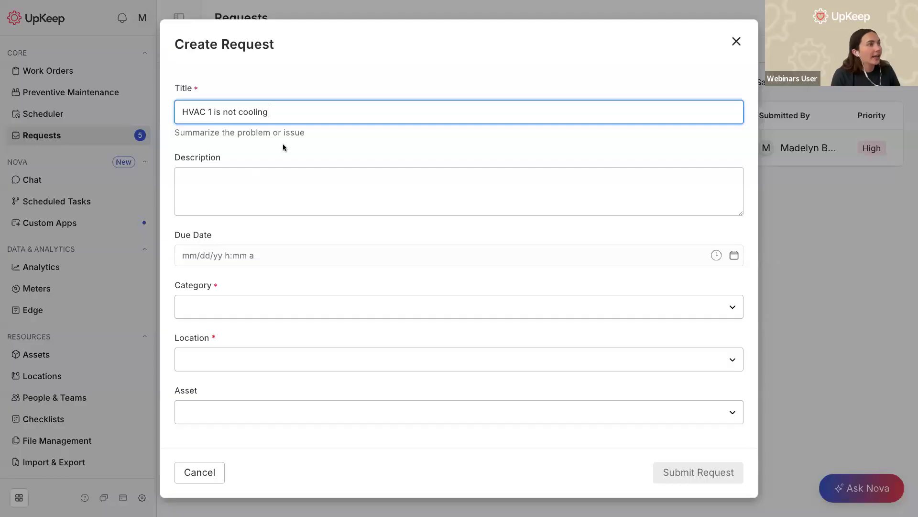
click(280, 182)
text(not cooling )
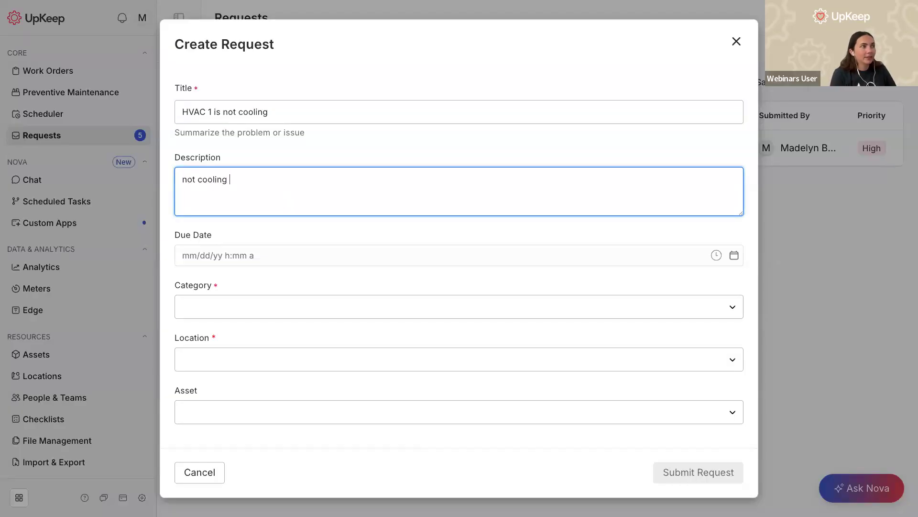
text(down)
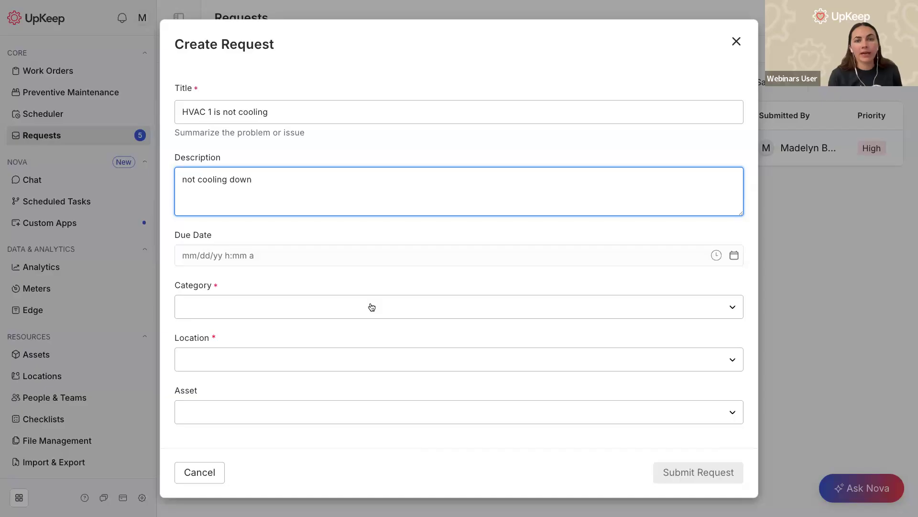
Set the new request's category to Refridgeration.
click(223, 311)
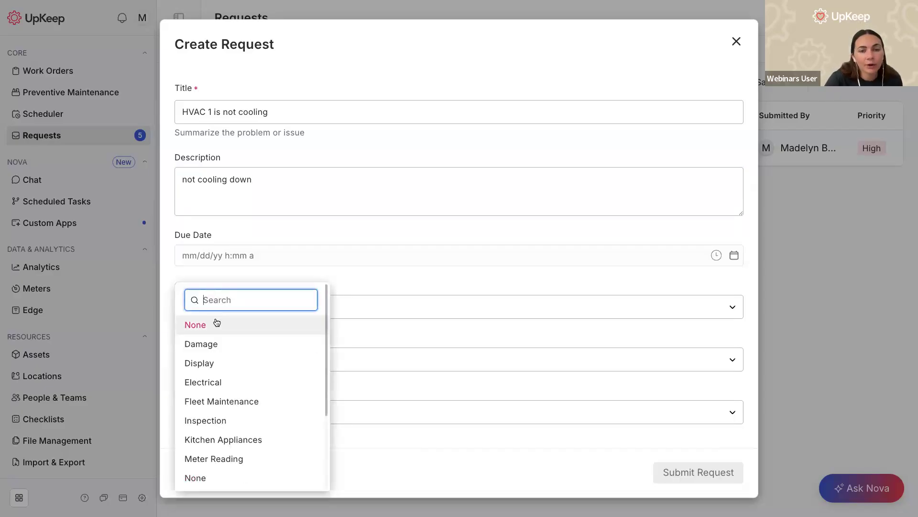
scroll(224, 430, down, 3)
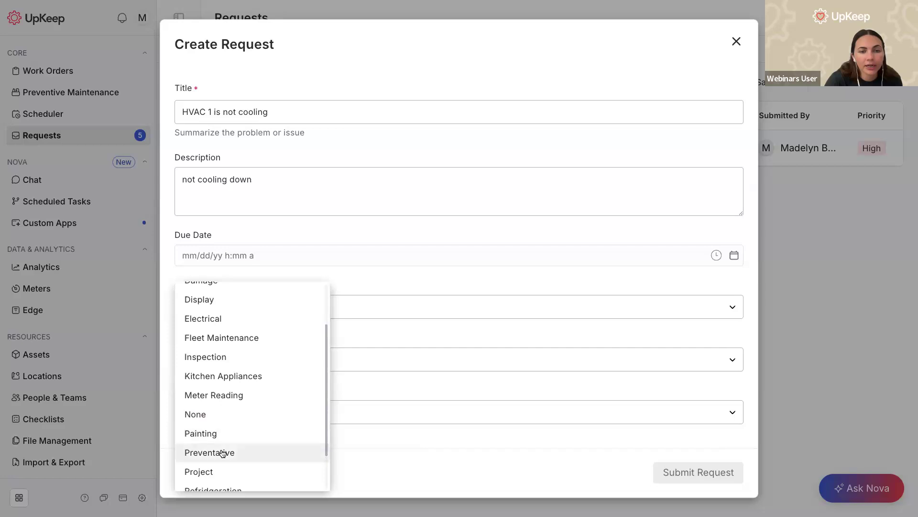
click(222, 448)
Assign the request to location Building 1 and asset "Building 1 - AC 1".
click(277, 370)
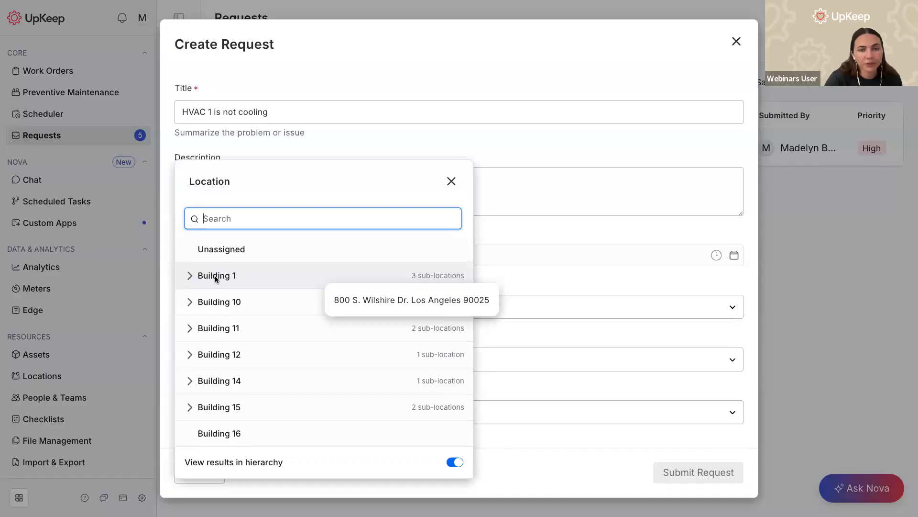
click(214, 275)
click(246, 415)
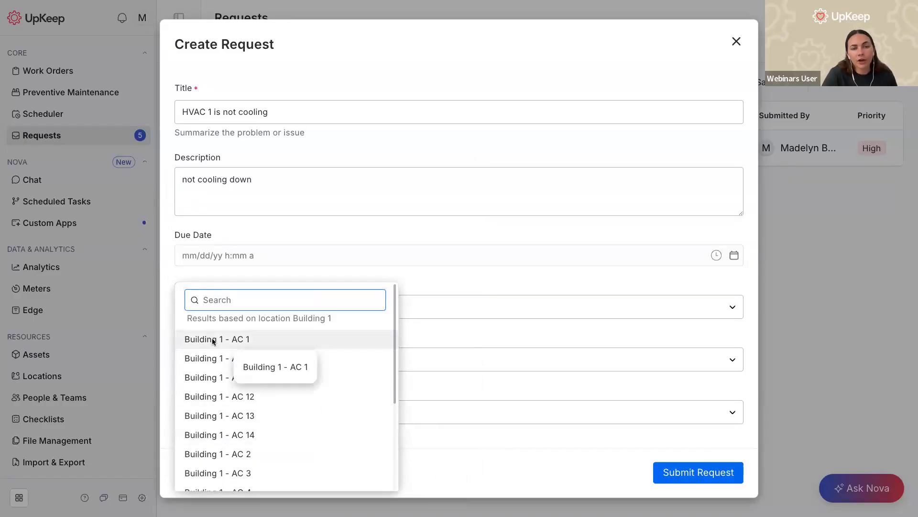
click(214, 340)
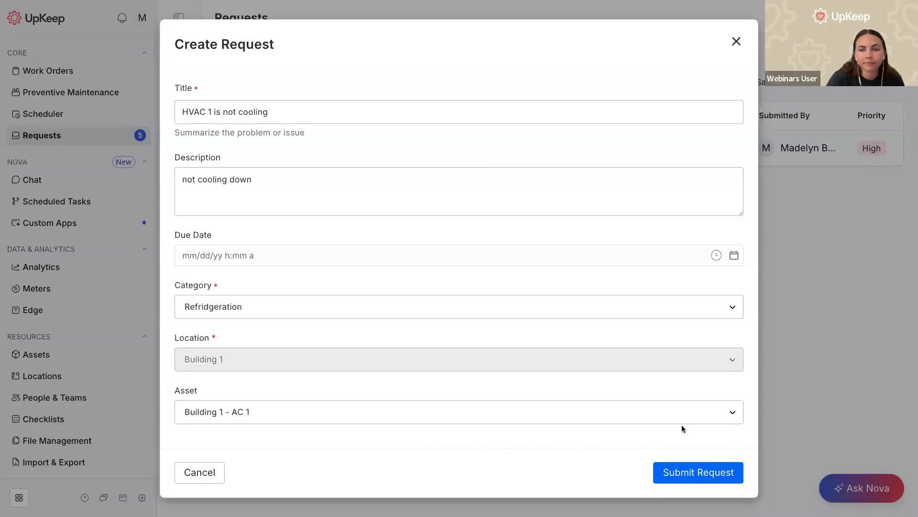
Submit the completed "HVAC 1 is not cooling" request.
click(693, 469)
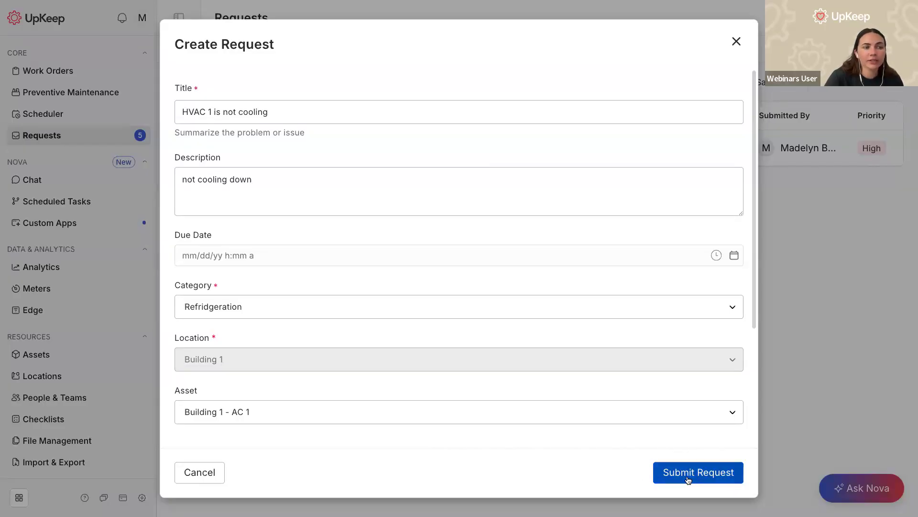
click(687, 479)
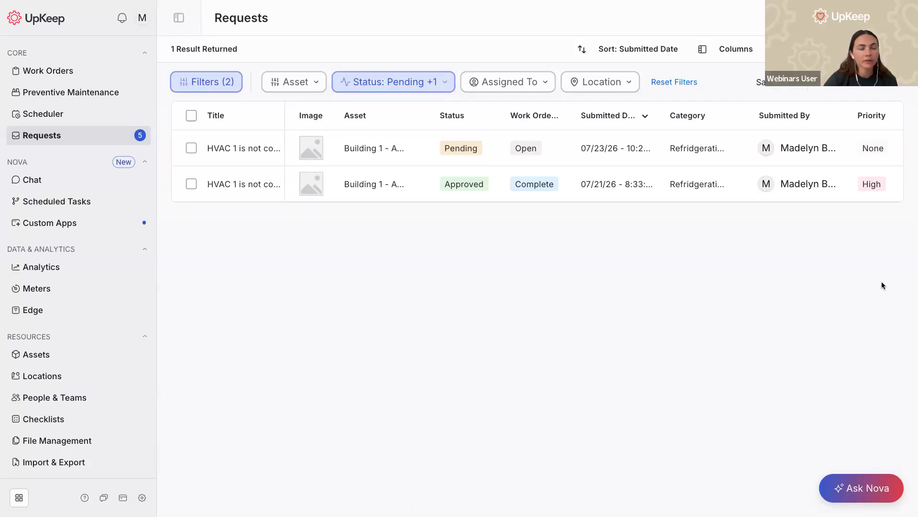
Open the account's notification settings and review the work order and request notifications, including the option for mentions in work order updates.
click(142, 20)
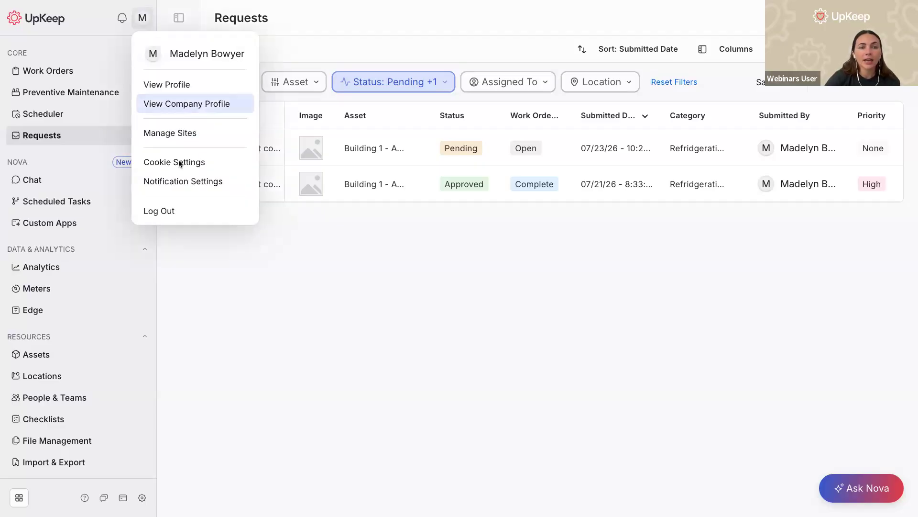
click(181, 184)
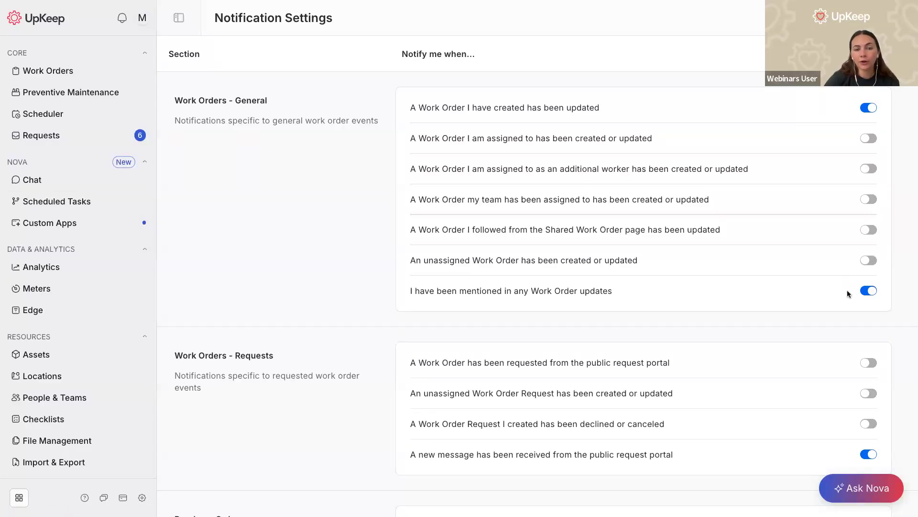
scroll(847, 290, down, 2)
scroll(847, 290, up, 2)
scroll(863, 255, down, 1)
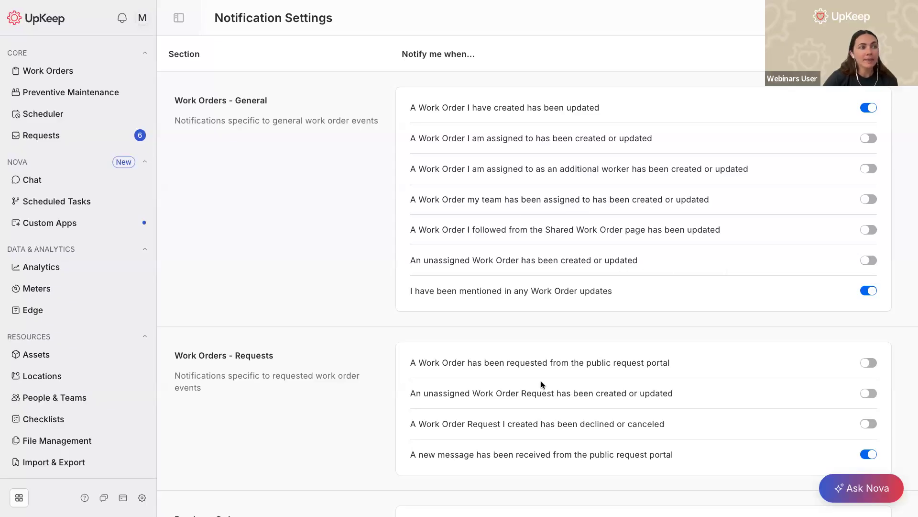
drag(408, 294, 619, 298)
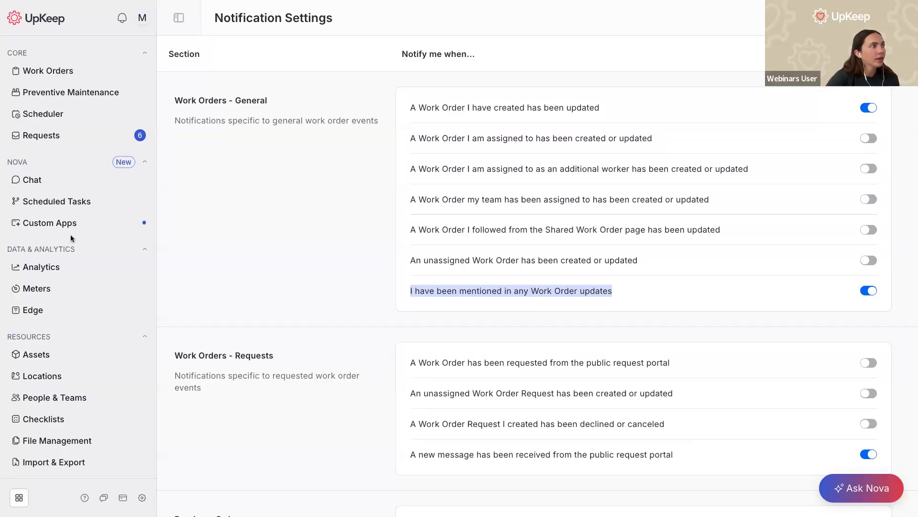
Reset the filters on the Requests list and open the newest pending "HVAC 1 is not cooling" request.
click(68, 134)
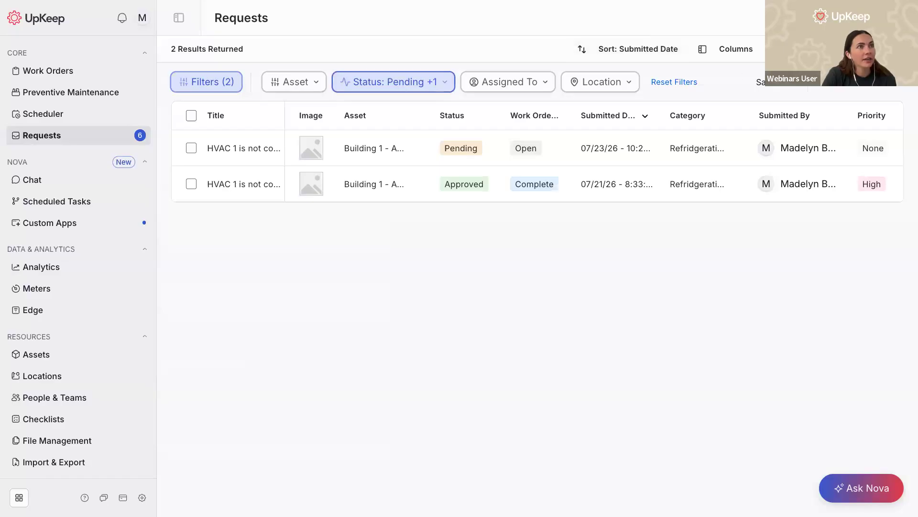
click(675, 82)
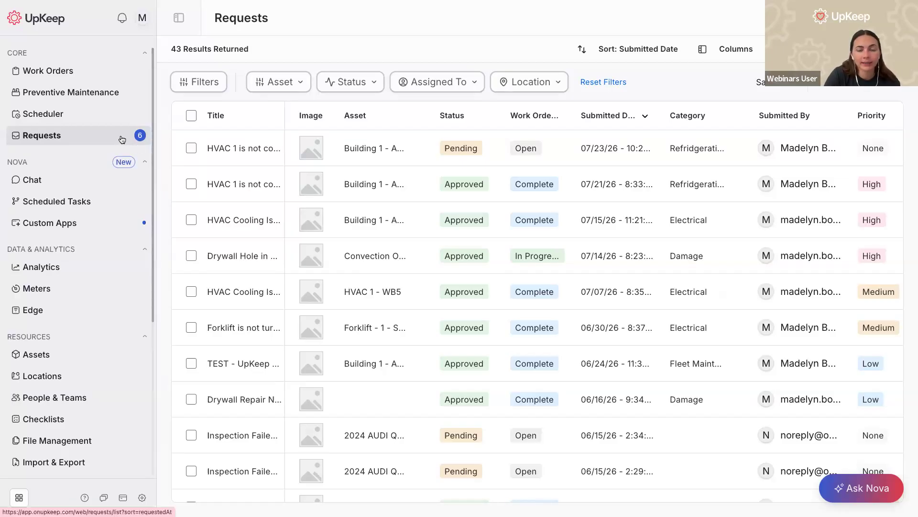
click(231, 154)
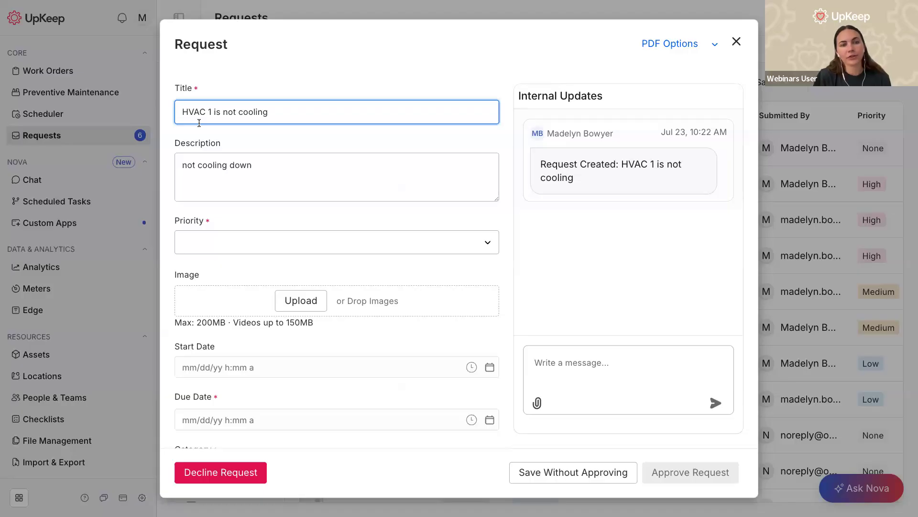
Set the request's priority to Medium and its due date to 07/24/26 10:30 AM.
click(257, 247)
click(215, 292)
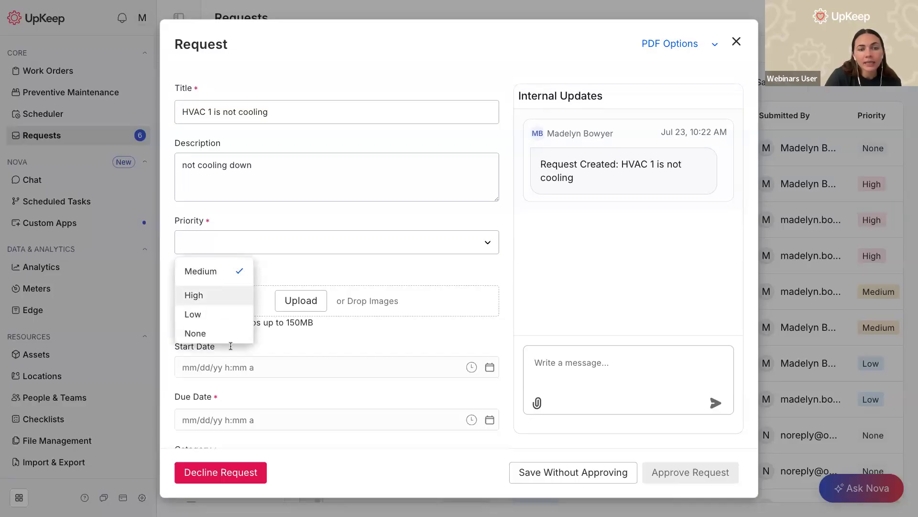
click(224, 421)
click(473, 421)
click(187, 369)
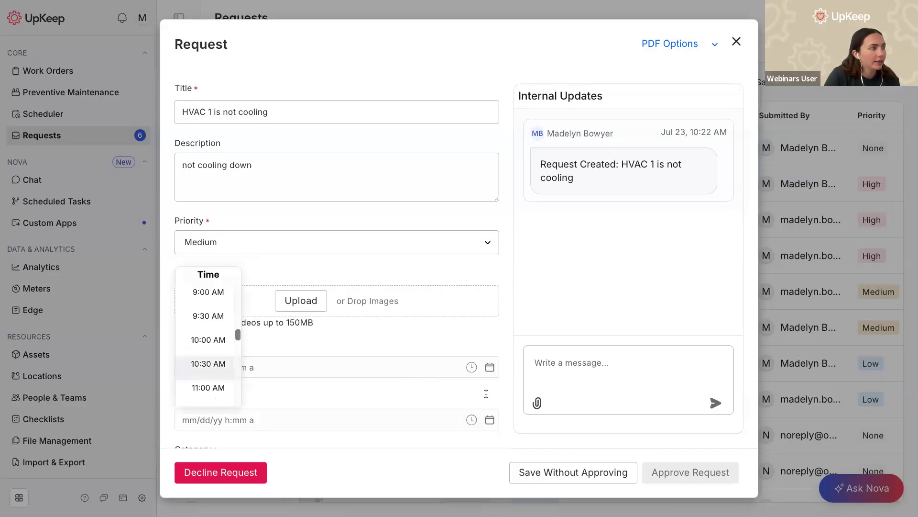
click(490, 421)
click(290, 347)
scroll(290, 373, down, 1)
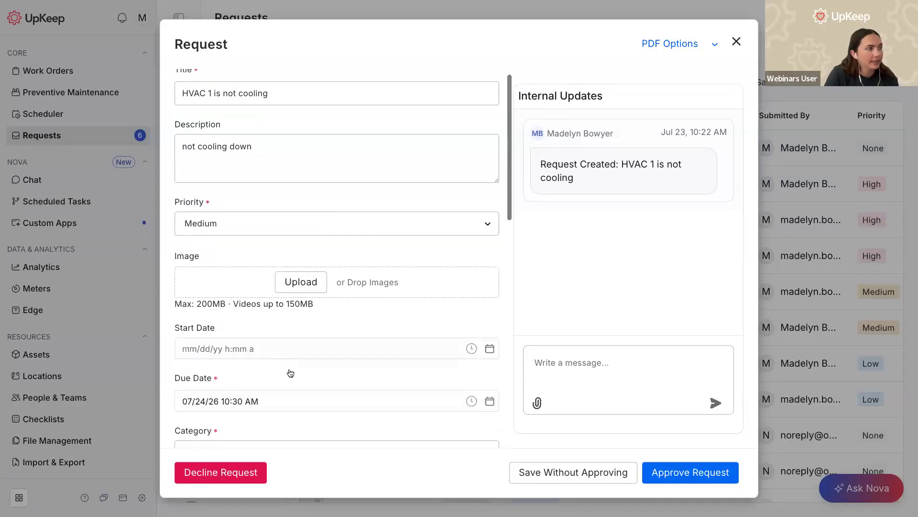
Assign the first listed technician as the request's primary assignee.
scroll(290, 373, down, 8)
click(250, 200)
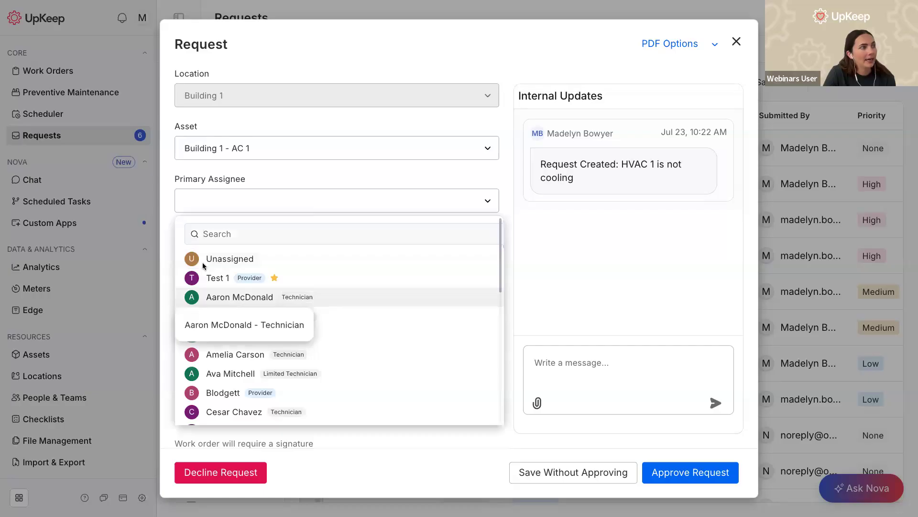
click(234, 297)
scroll(287, 248, down, 3)
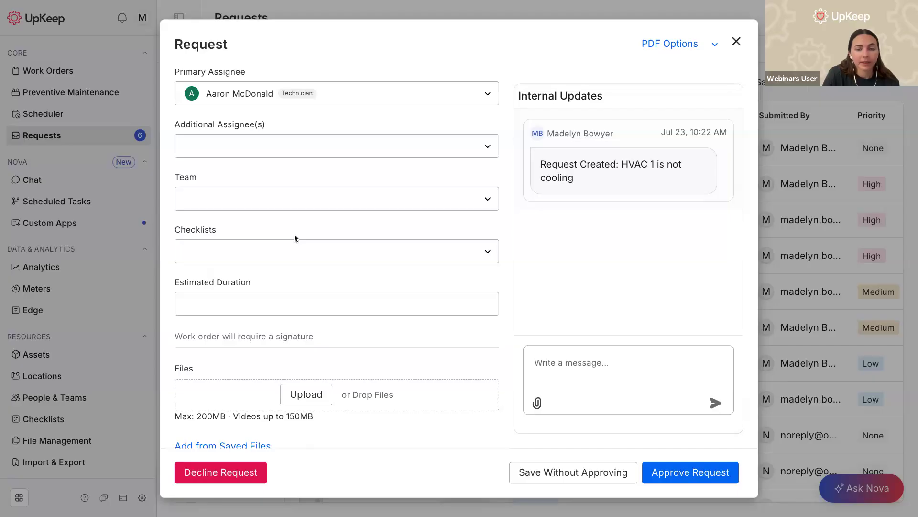
Check the request's remaining fields and approve the request.
scroll(268, 204, up, 8)
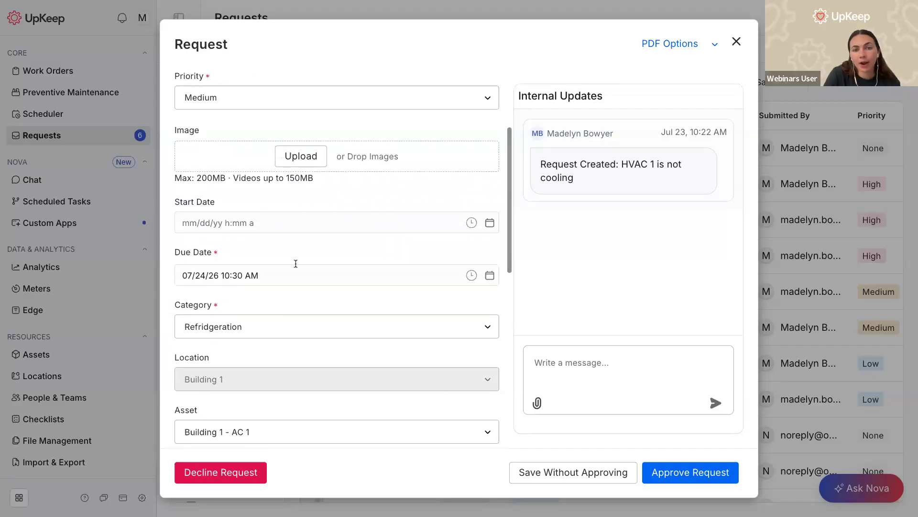
scroll(295, 263, down, 1)
scroll(297, 266, down, 2)
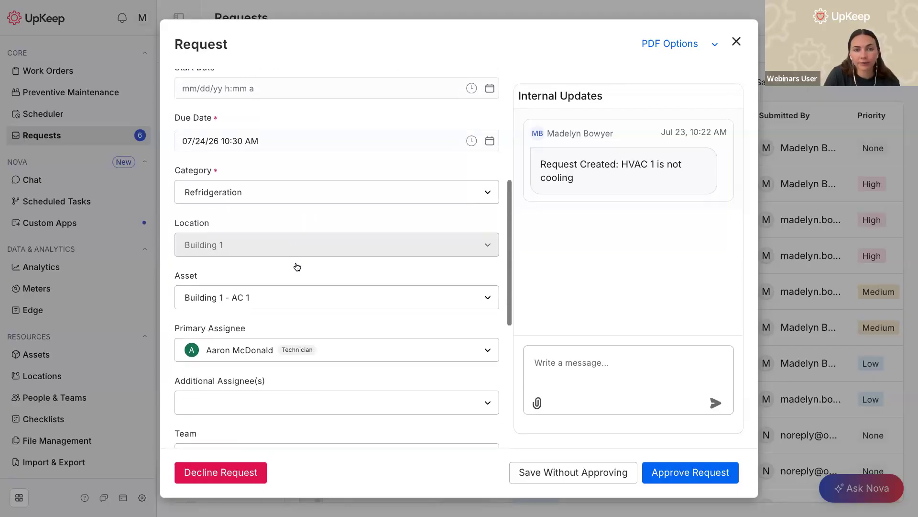
scroll(316, 261, down, 2)
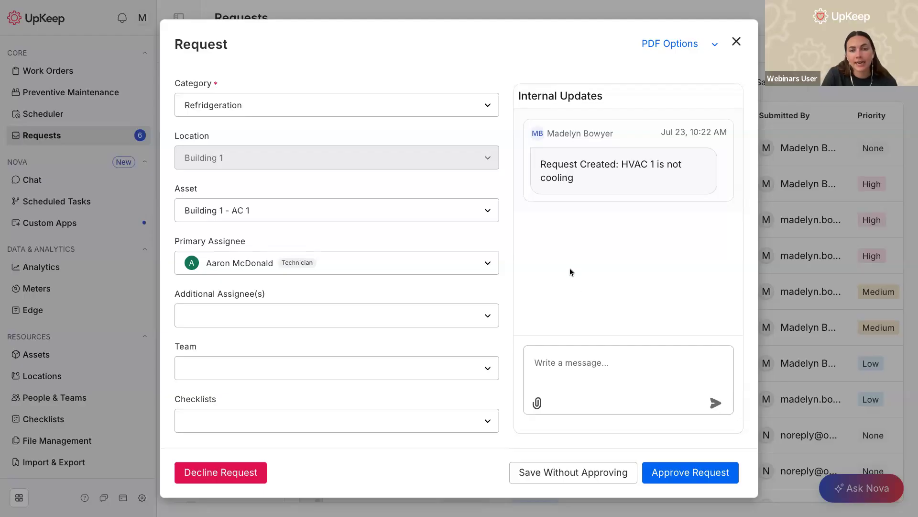
click(555, 356)
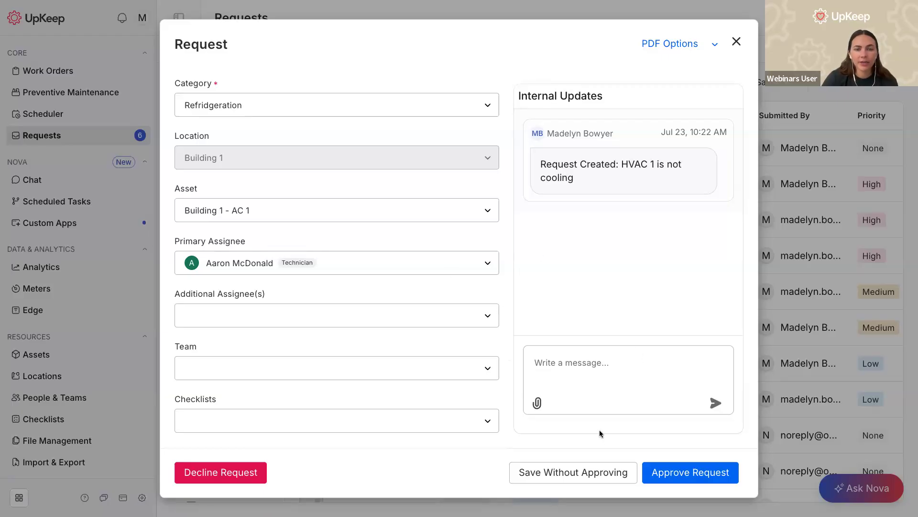
click(689, 472)
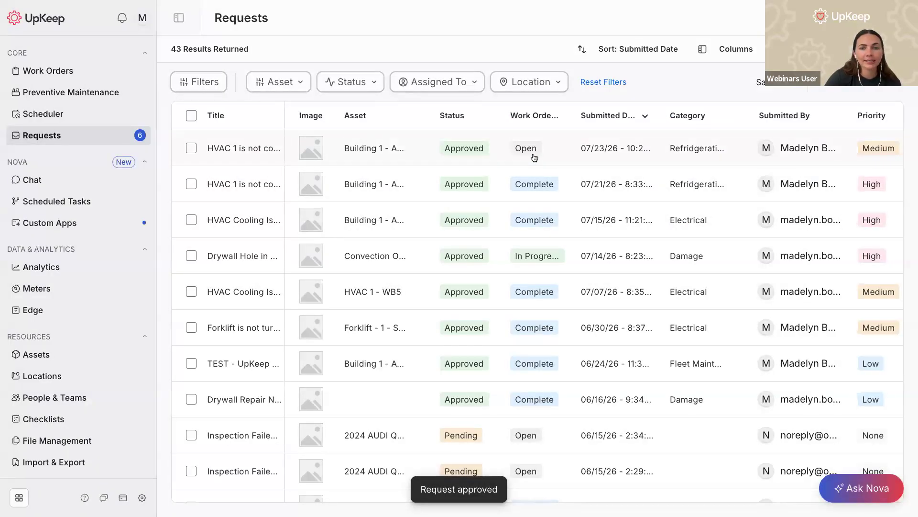
Open the work order linked to the approved request and review its details, assignment, tasks, time, parts and costs sections.
scroll(533, 154, right, 5)
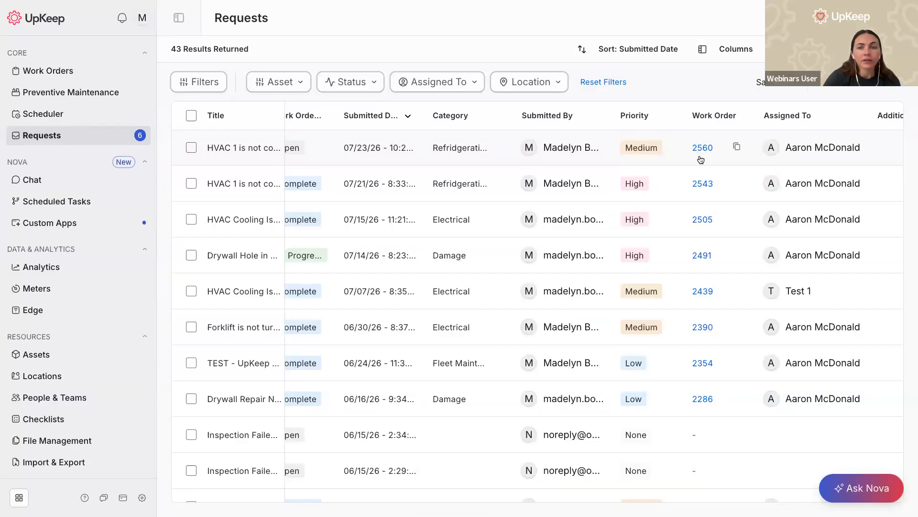
click(705, 153)
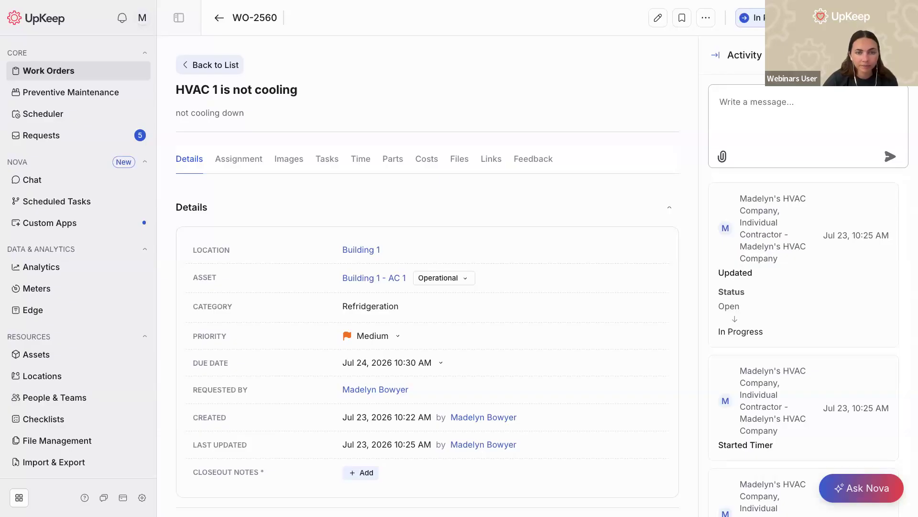
scroll(362, 202, down, 1)
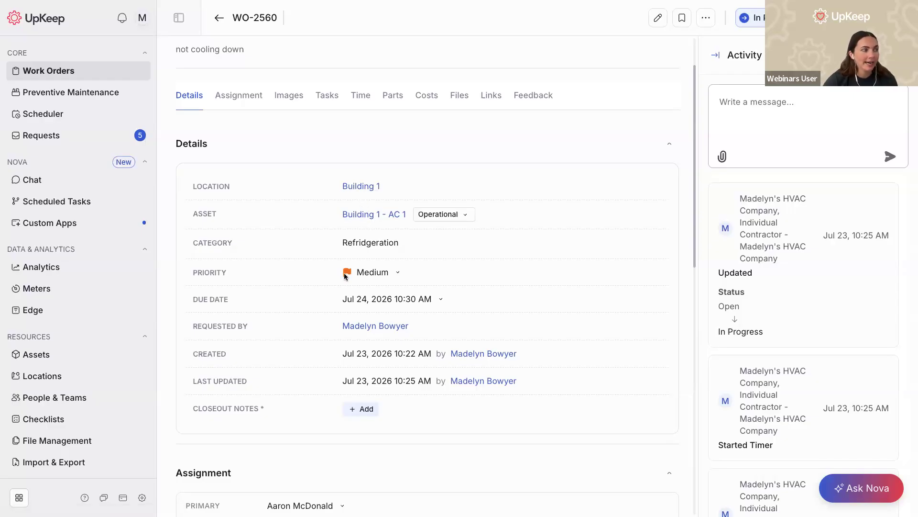
scroll(345, 276, down, 3)
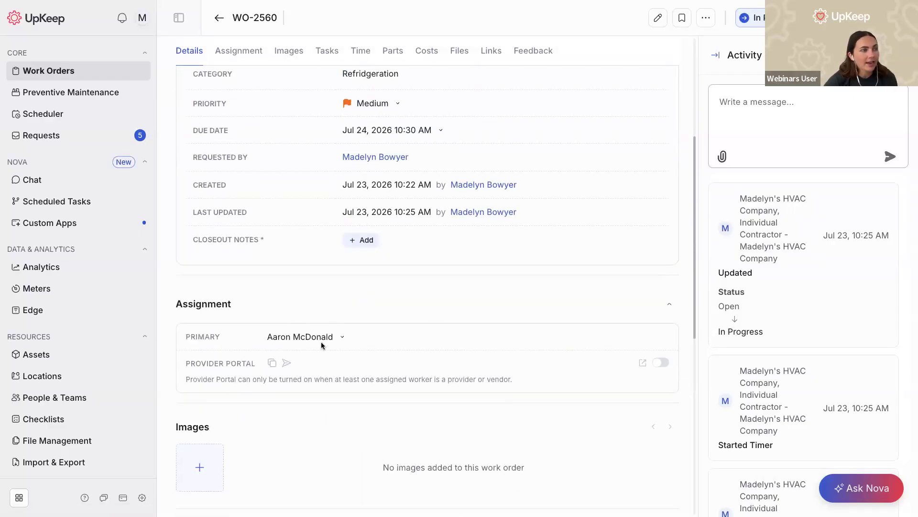
scroll(205, 484, down, 3)
scroll(205, 480, down, 4)
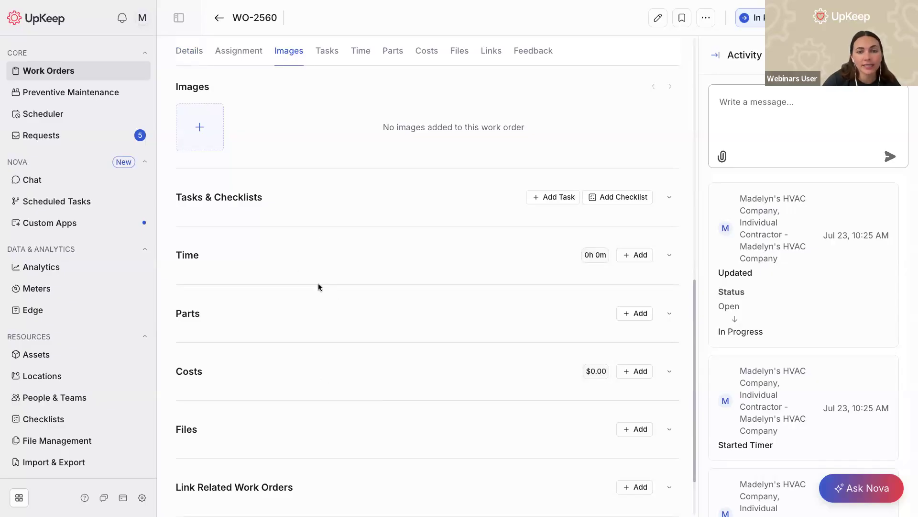
scroll(319, 287, down, 2)
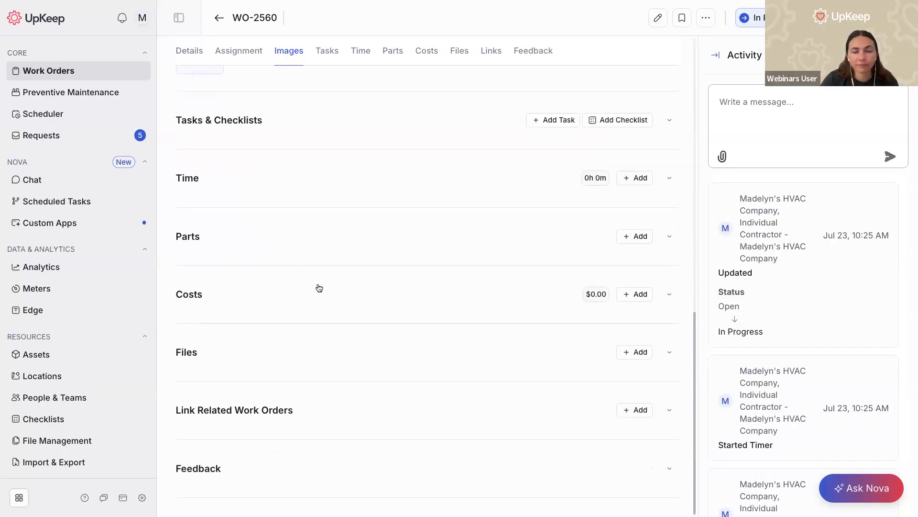
scroll(336, 286, up, 5)
Post an activity comment on the work order that mentions the limited administrator, with the text "update".
click(754, 95)
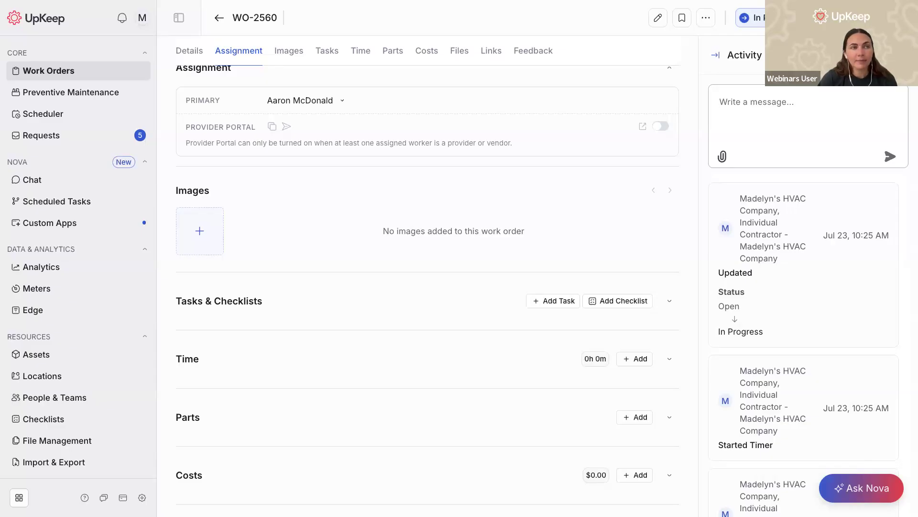
click(753, 101)
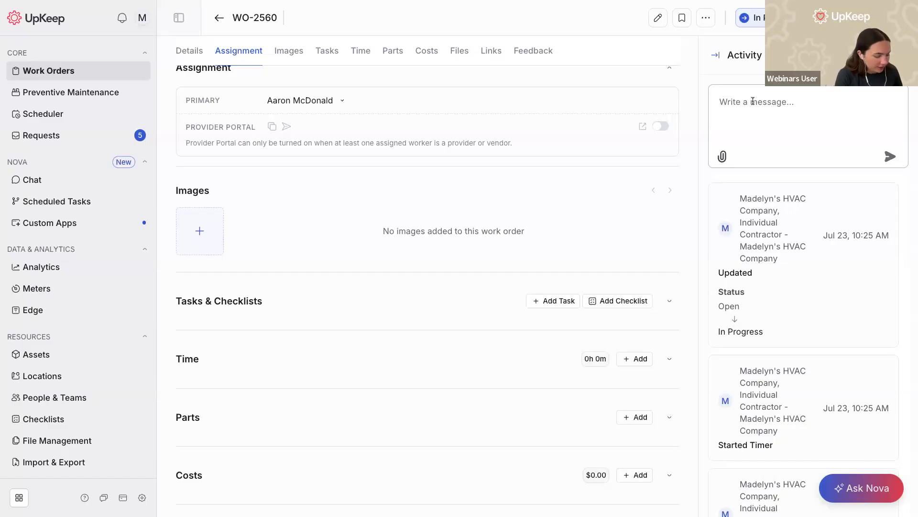
text(@)
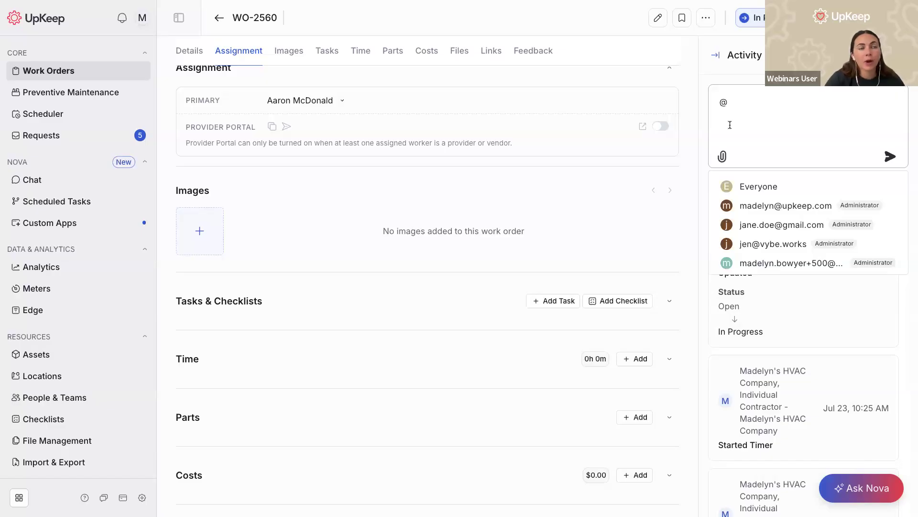
scroll(768, 230, down, 3)
scroll(768, 229, down, 3)
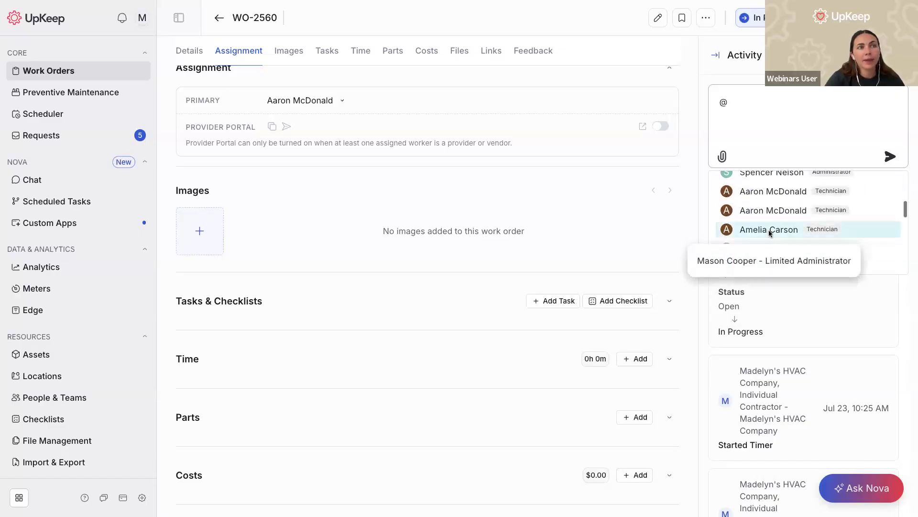
scroll(768, 229, up, 1)
scroll(815, 214, up, 5)
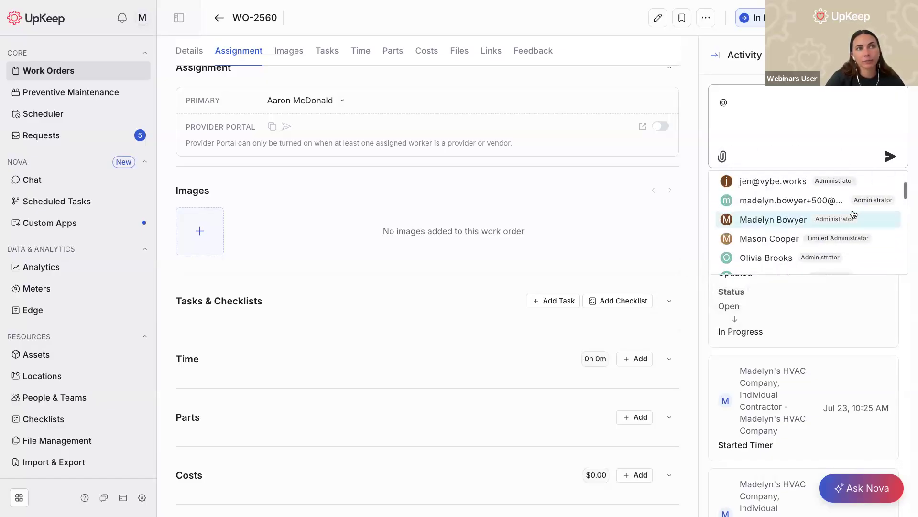
scroll(829, 196, down, 2)
scroll(829, 197, down, 2)
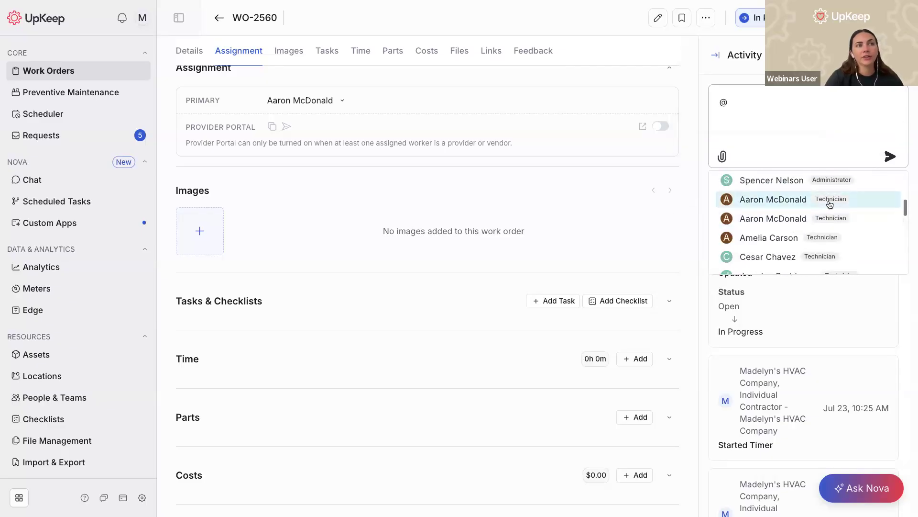
scroll(783, 195, up, 2)
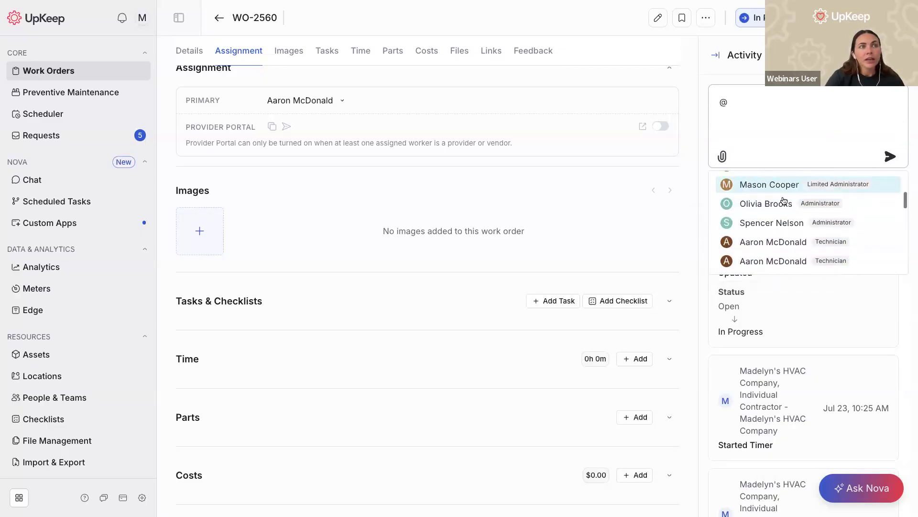
click(785, 184)
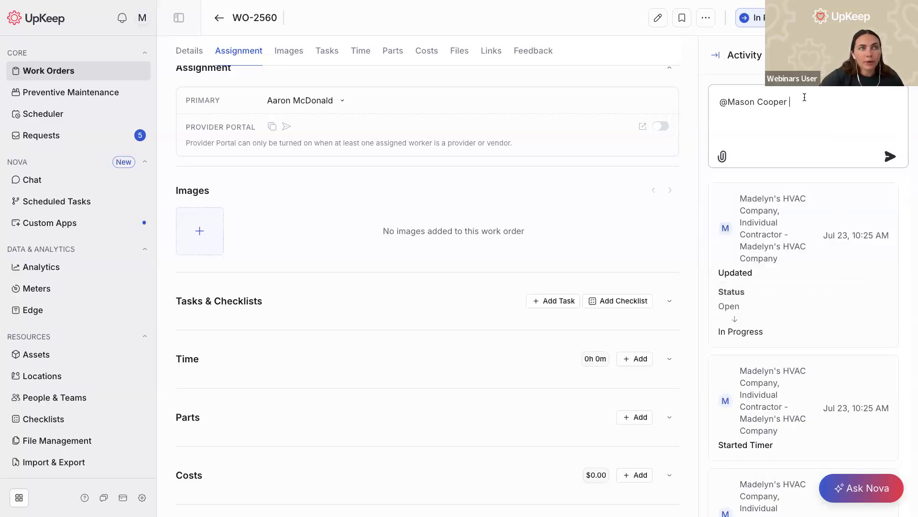
text(update)
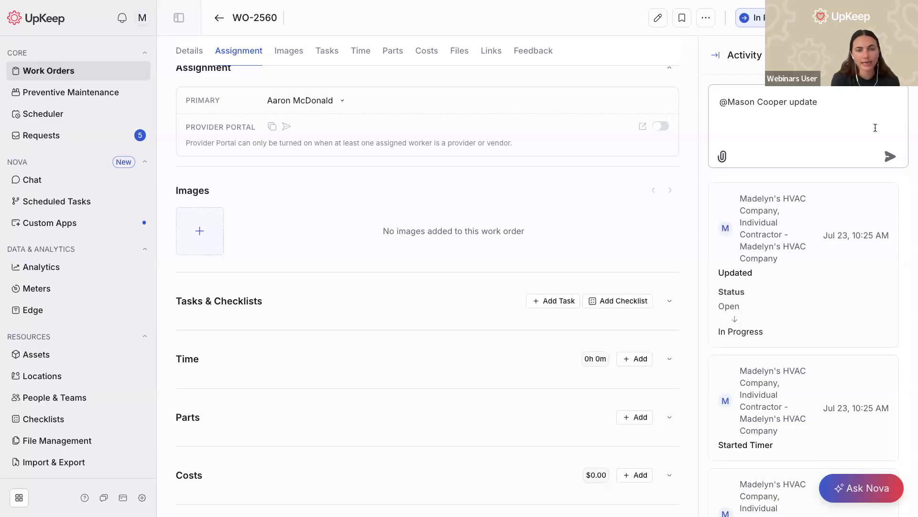
key(Return)
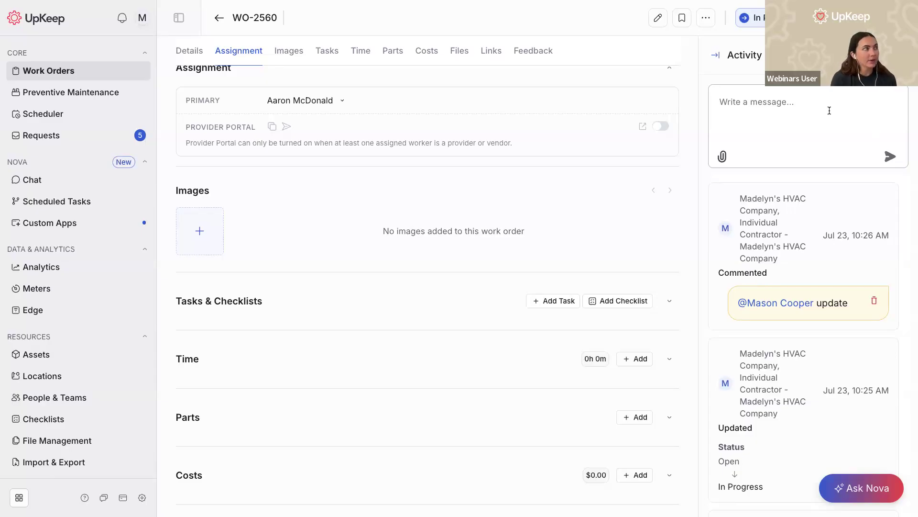
Open the Flat Tire Replacement request, switch its updates view from internal updates to External Chat, and close the request.
click(113, 145)
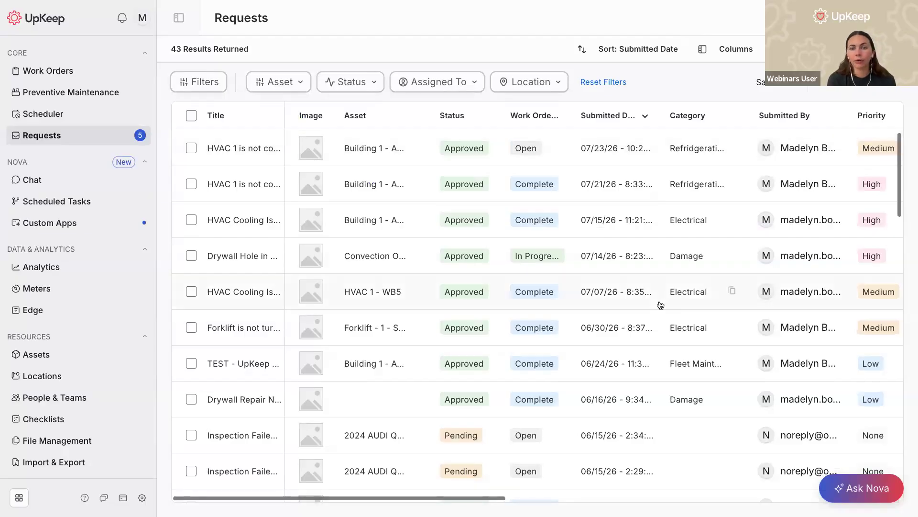
scroll(730, 290, down, 3)
scroll(730, 279, down, 1)
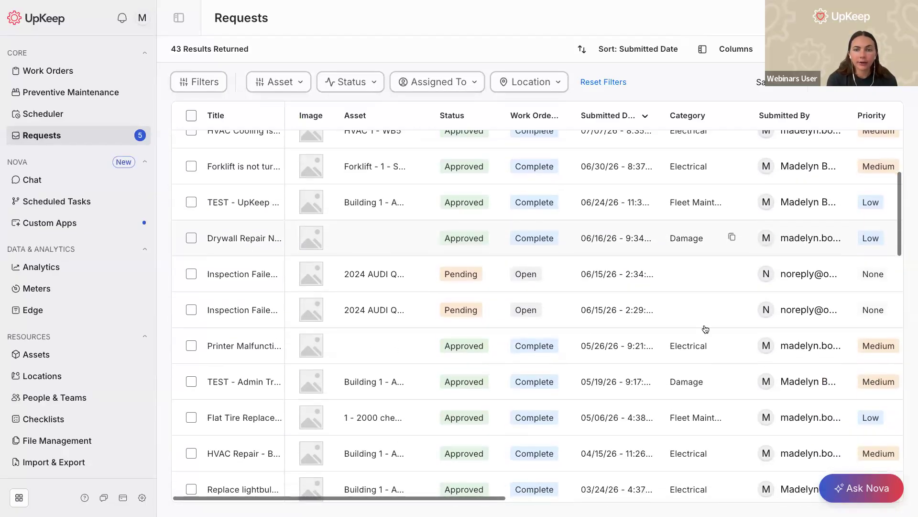
click(409, 424)
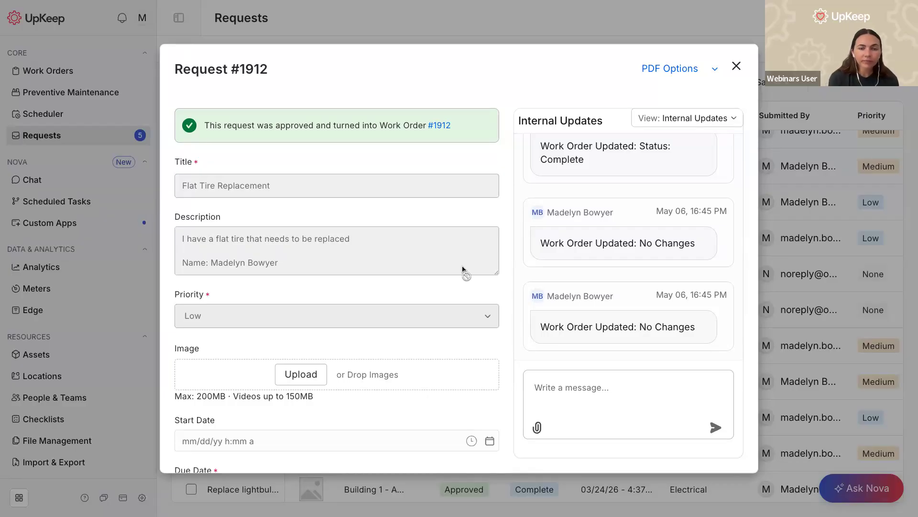
click(705, 118)
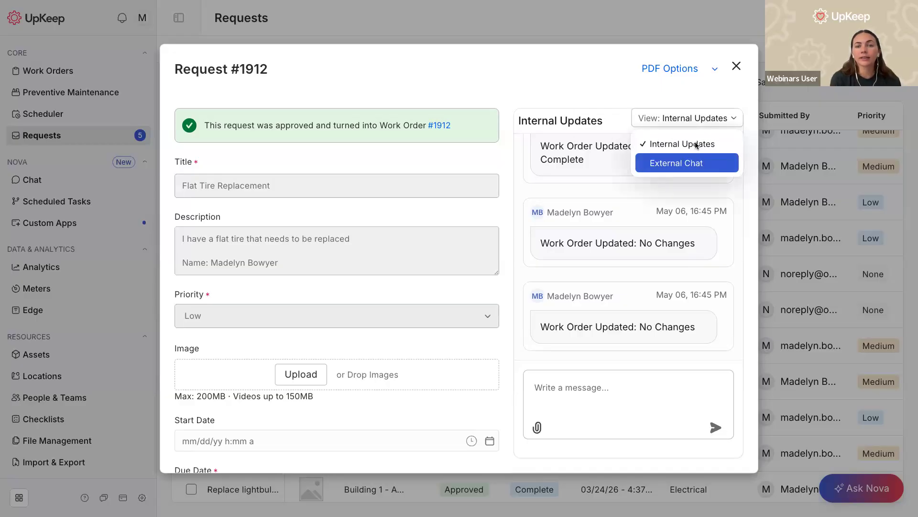
click(697, 165)
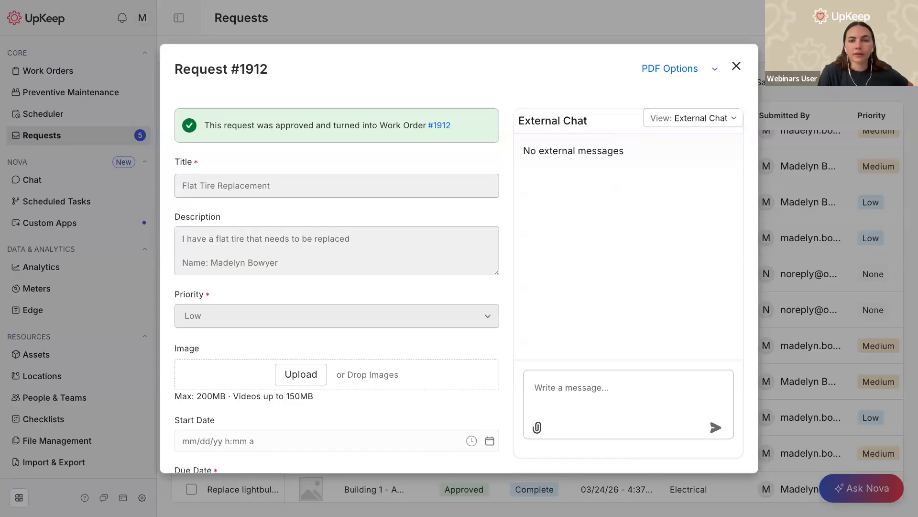
click(737, 66)
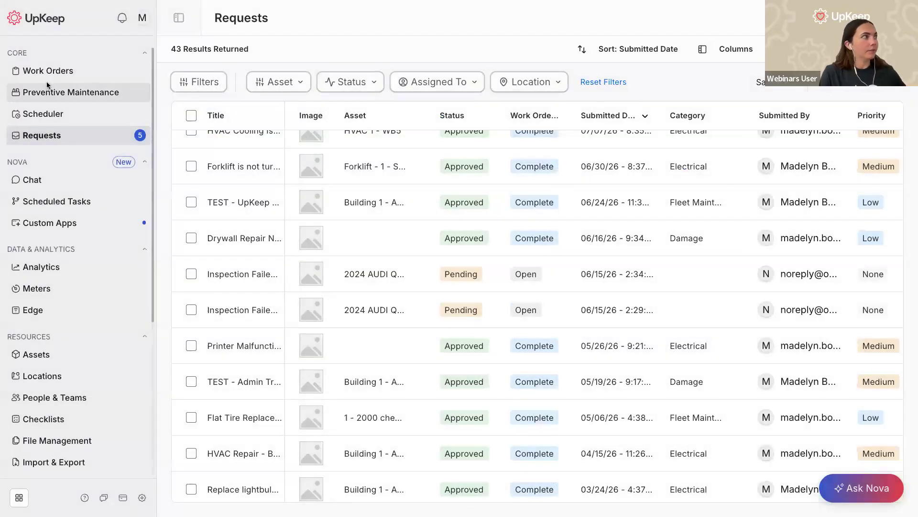
Open the "HVAC 1 is not cooling" work order, look through its sections, and try to set its status to Complete.
click(48, 71)
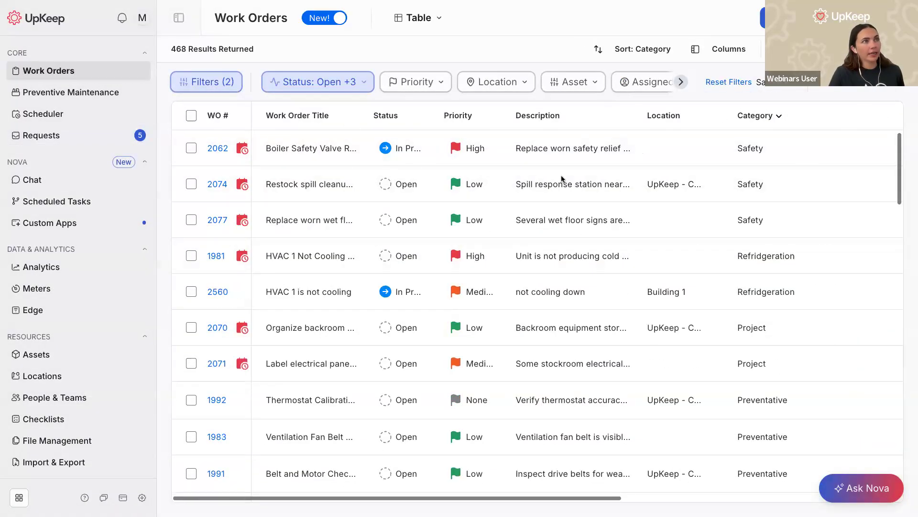
click(287, 306)
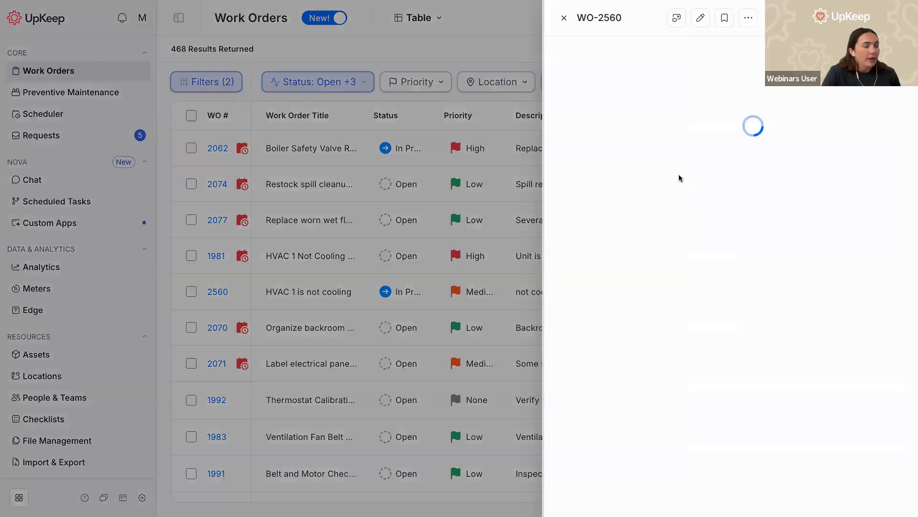
scroll(765, 425, down, 10)
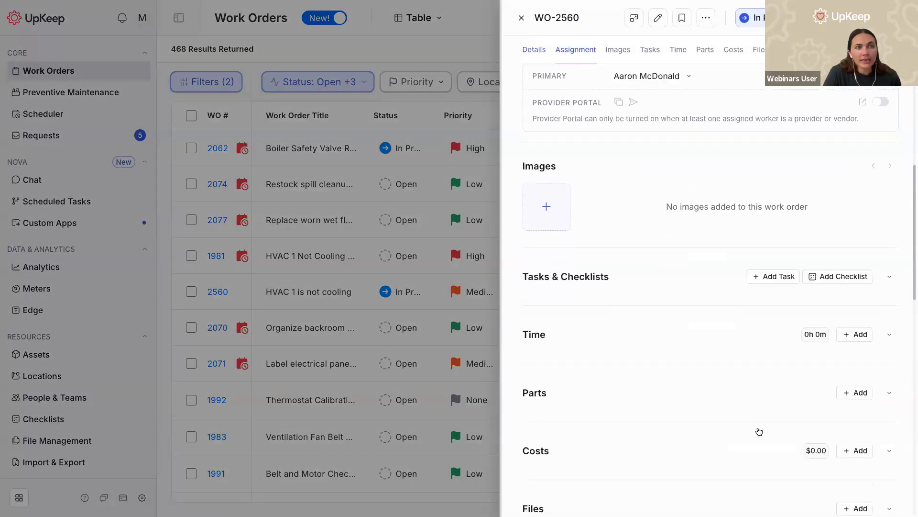
scroll(788, 428, down, 1)
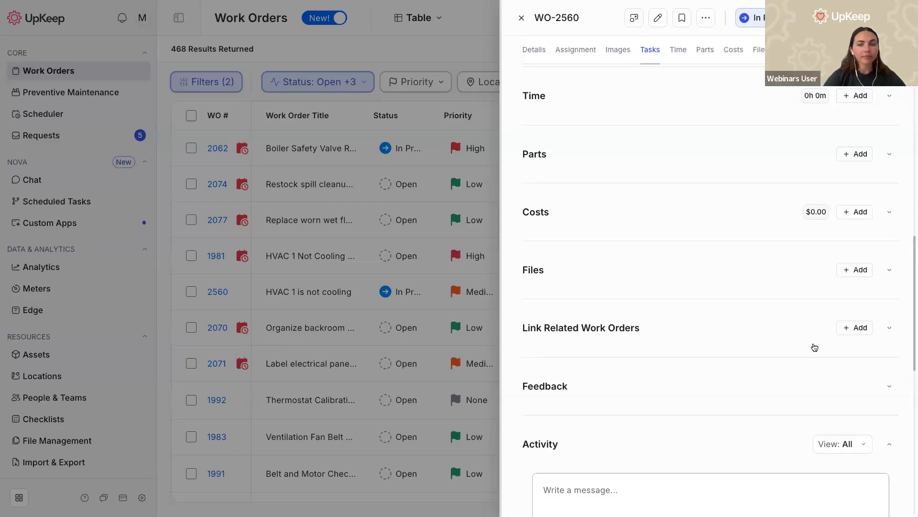
scroll(815, 348, up, 10)
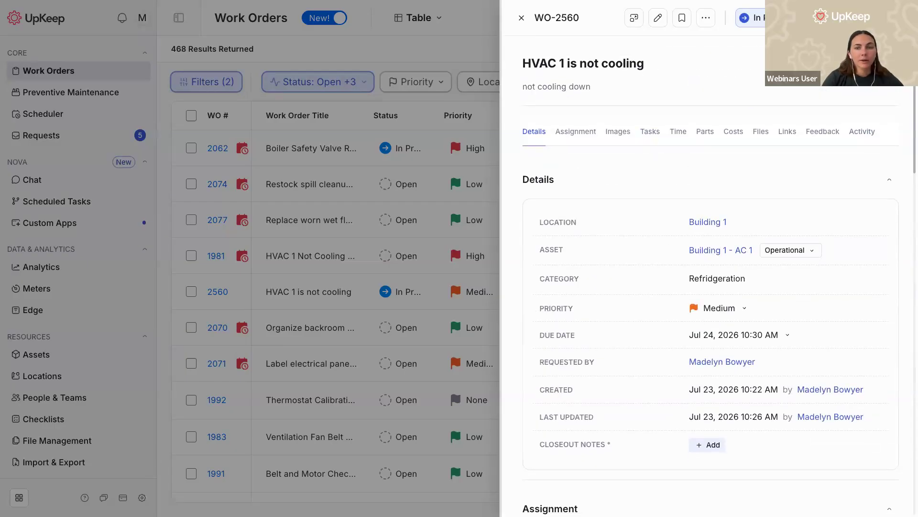
click(751, 18)
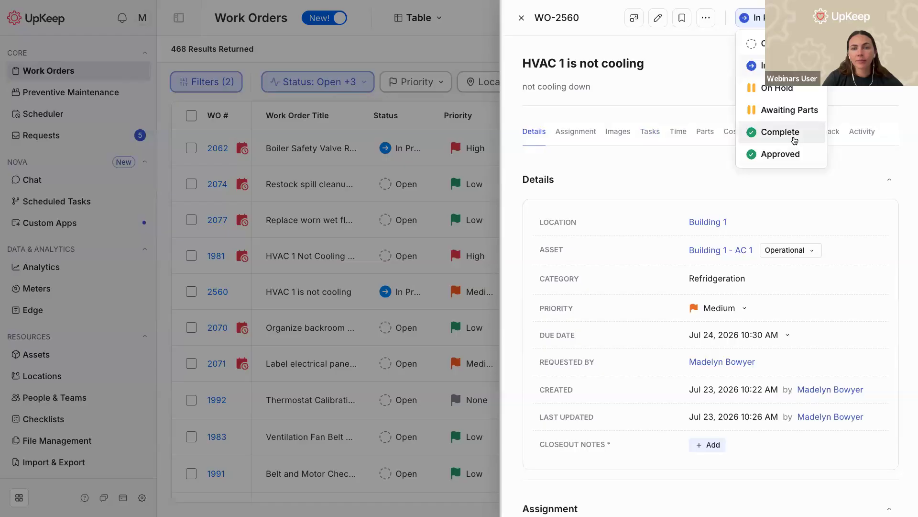
click(809, 132)
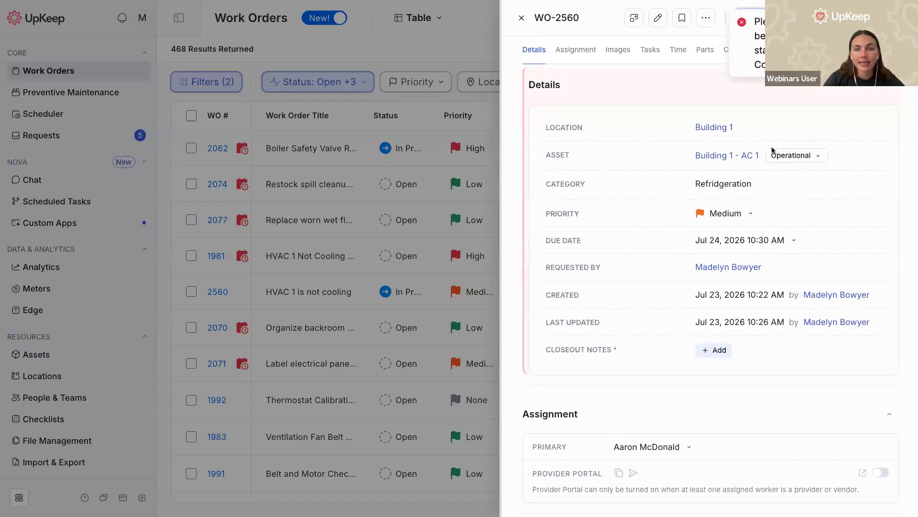
Add the closeout note "Changed filter" to the work order details and save it.
scroll(746, 192, down, 1)
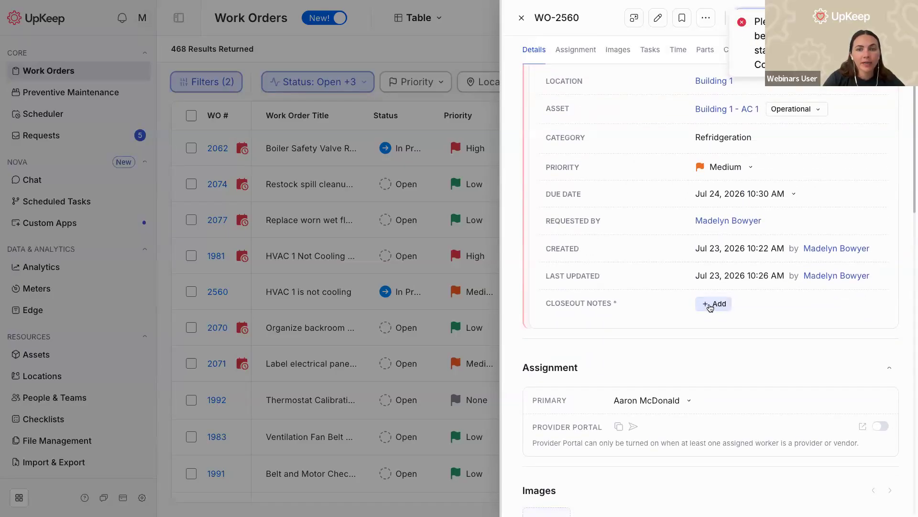
click(718, 308)
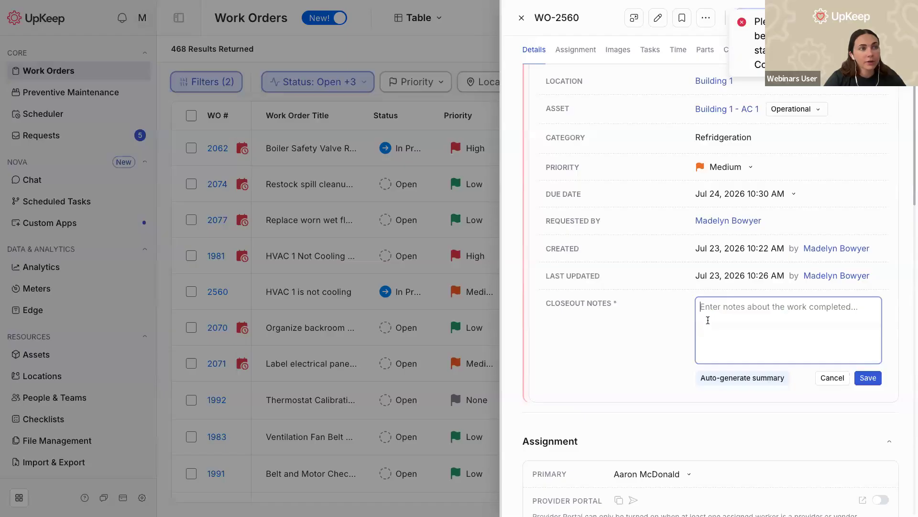
text(Changed filter)
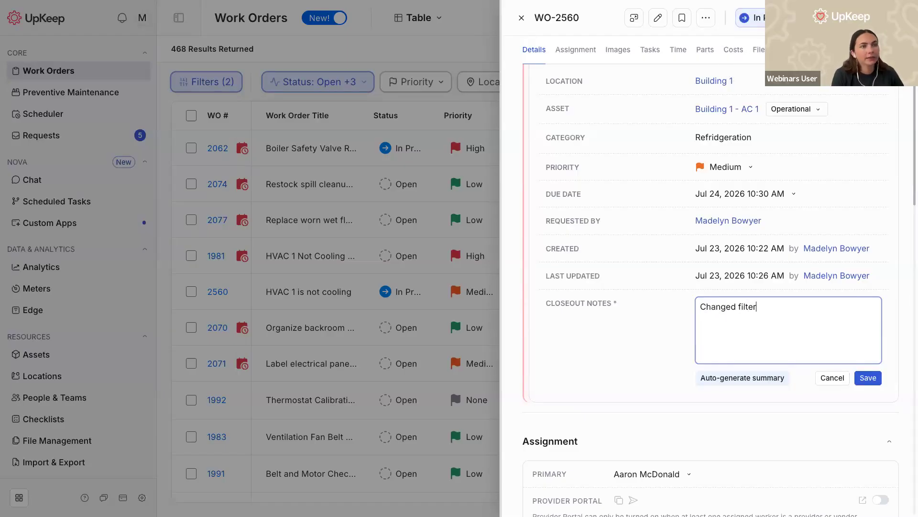
click(867, 378)
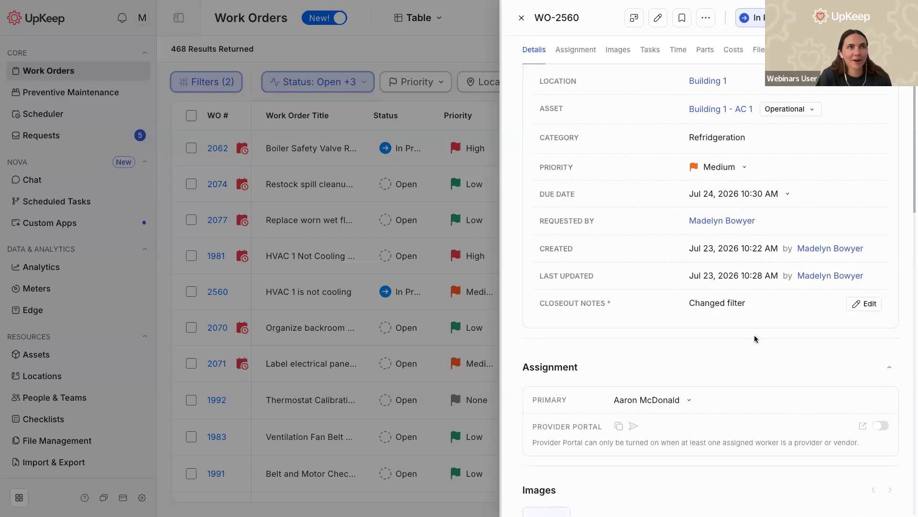
Set the work order's status to Complete and submit a hand-drawn signature.
click(755, 18)
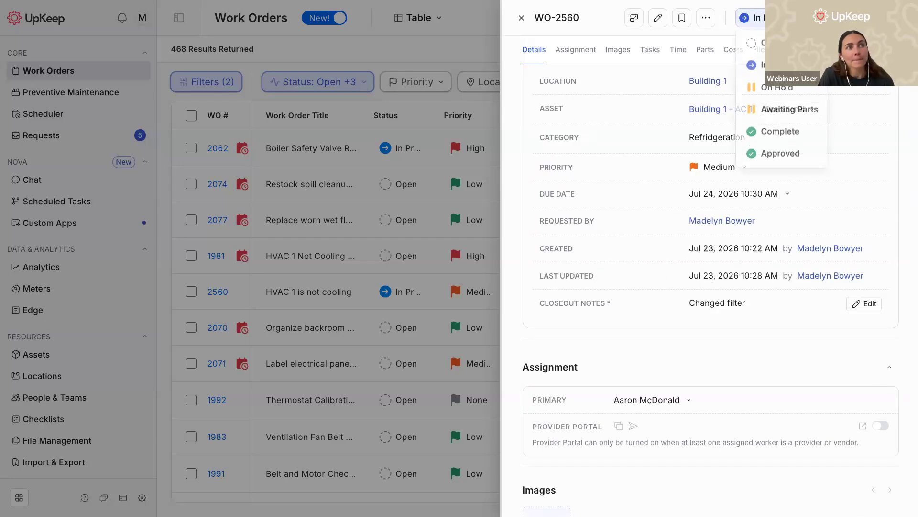
click(782, 138)
mouse_move(373, 287)
mouse_down()
mouse_move(502, 251)
mouse_move(569, 256)
mouse_up()
click(603, 346)
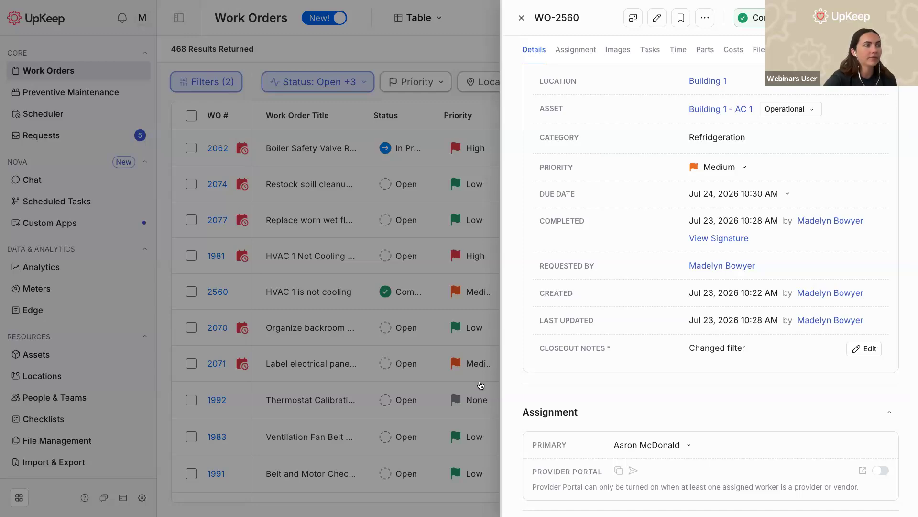
key(ctrl+Left)
key(Right)
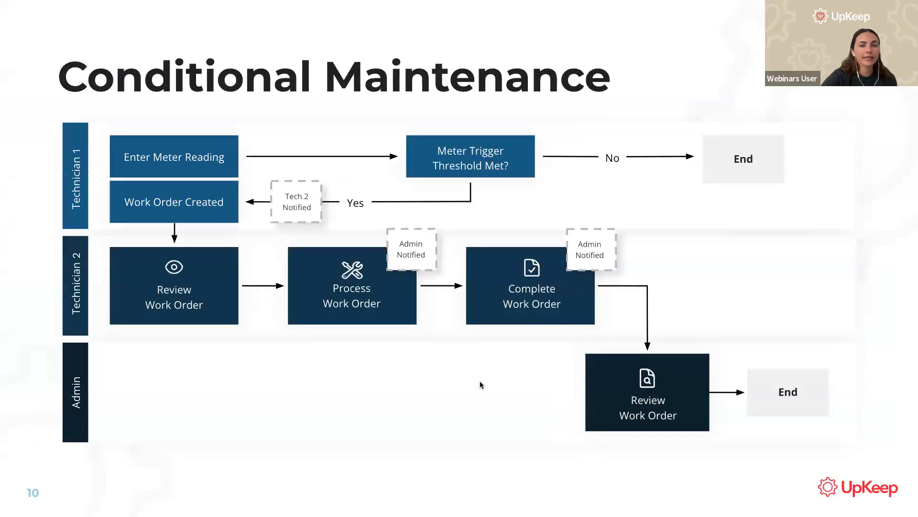
key(Right)
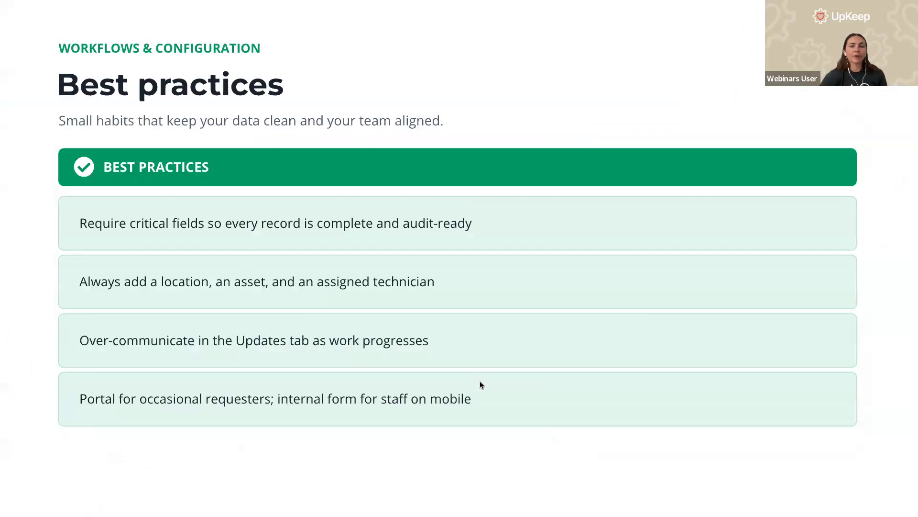